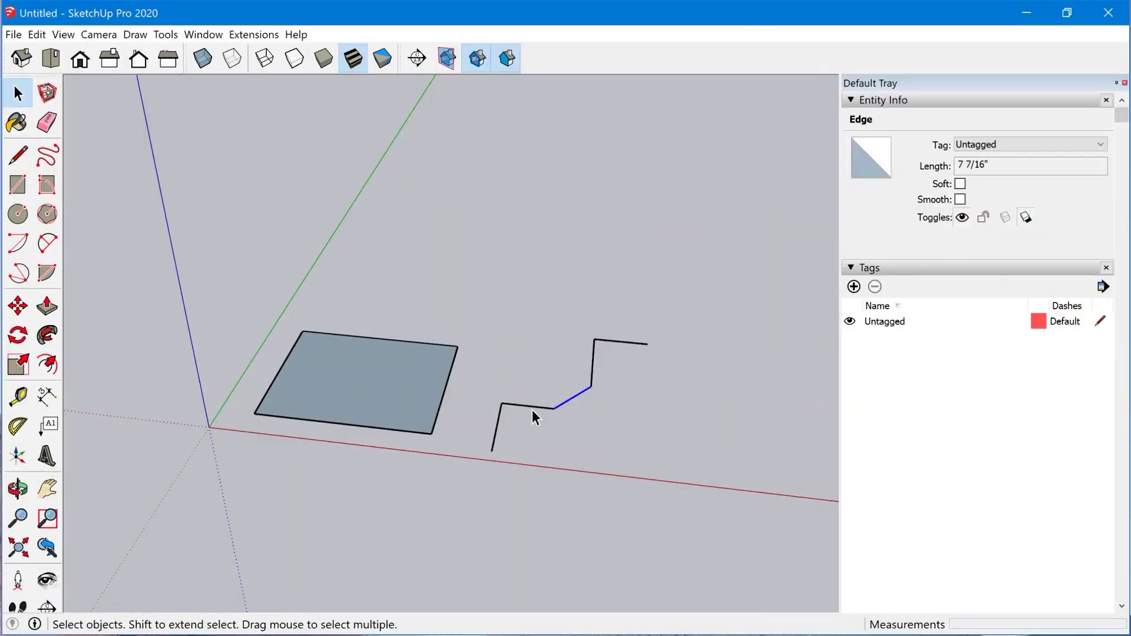
# Weld the five connected edges of the zigzag line beside the rectangle into a single curve
pyautogui.moveTo(487, 309); pyautogui.dragTo(698, 472)
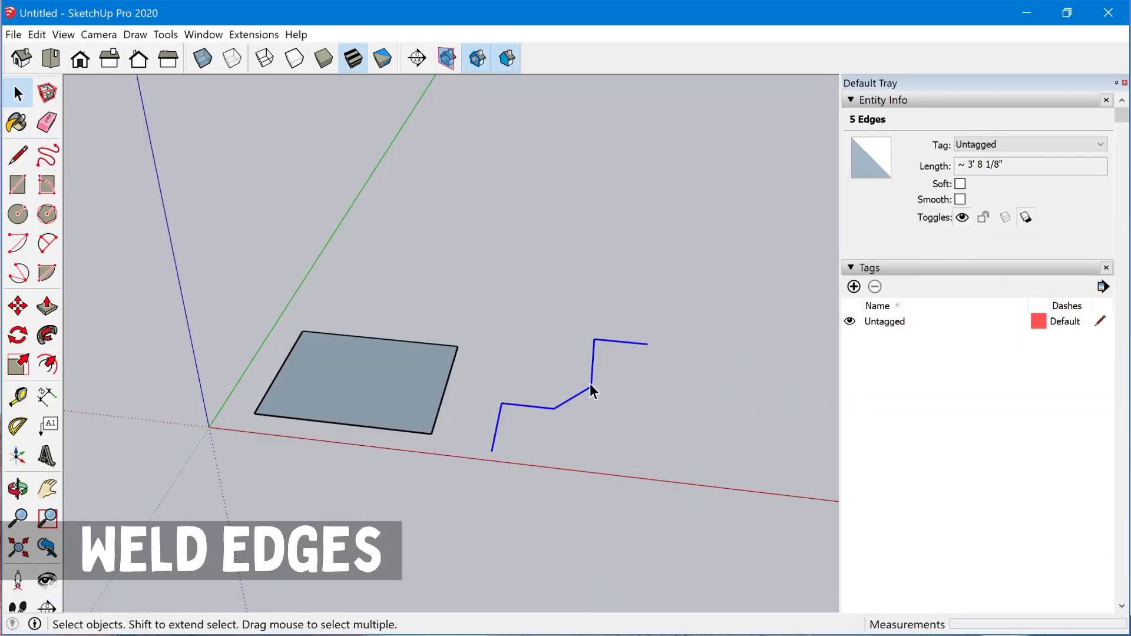
pyautogui.rightClick(592, 384)
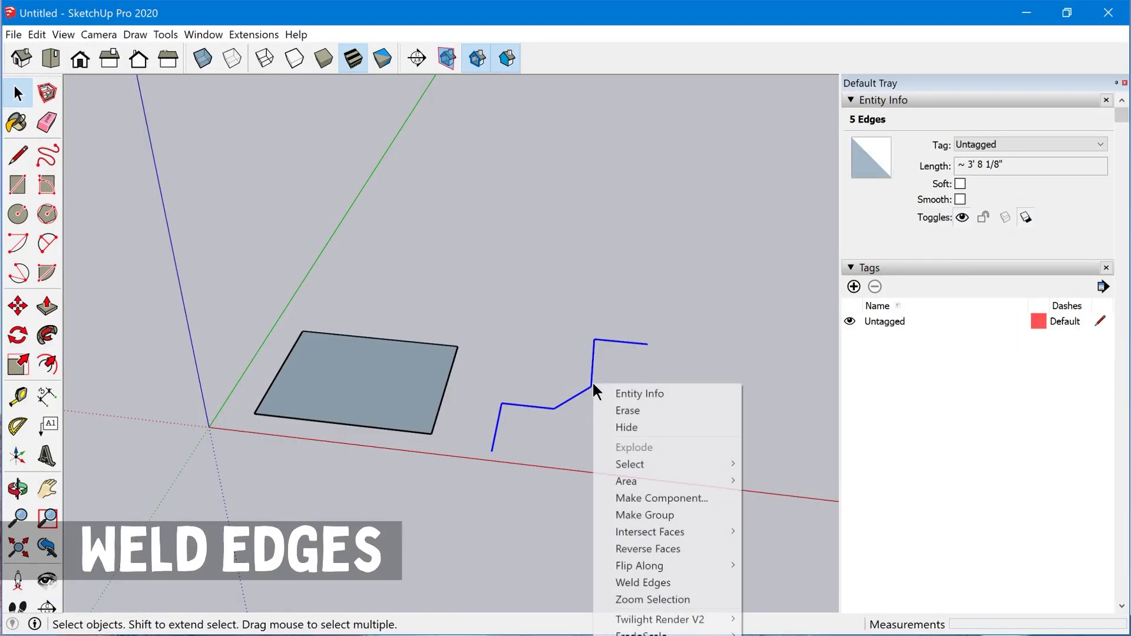
pyautogui.click(699, 581)
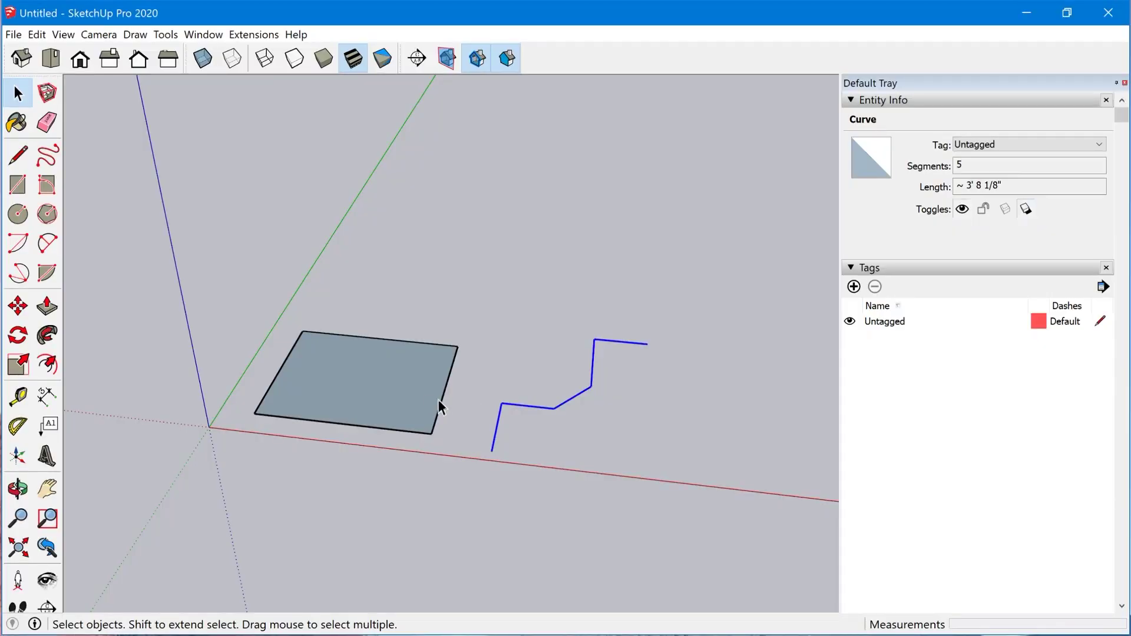
# Inspect the rectangle's individual edges and its face by selecting them one at a time
pyautogui.click(441, 400)
pyautogui.click(405, 431)
pyautogui.click(386, 404)
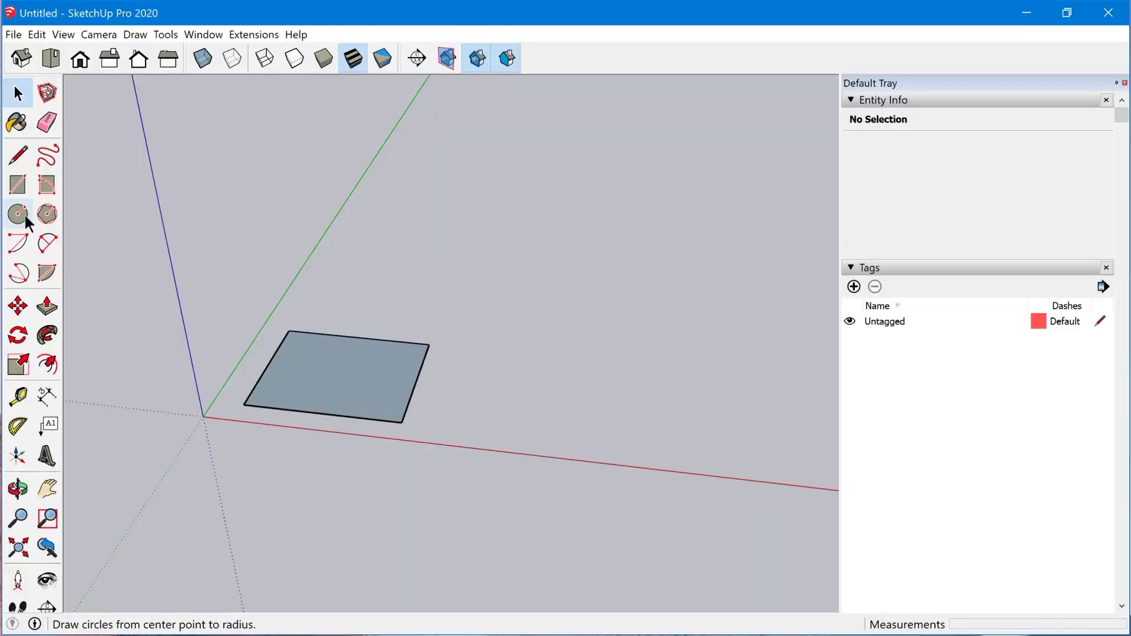
# Draw a 24-sided circle with a radius of about 10 11/16" on the ground plane beside the rectangle
pyautogui.click(23, 212)
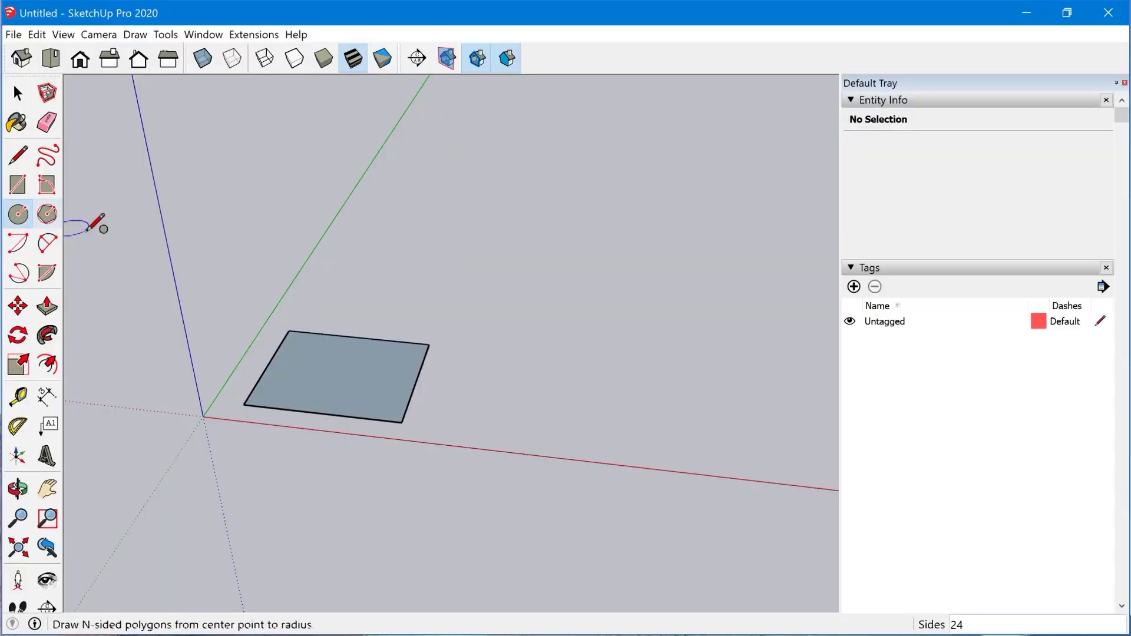
pyautogui.click(536, 402)
pyautogui.click(610, 405)
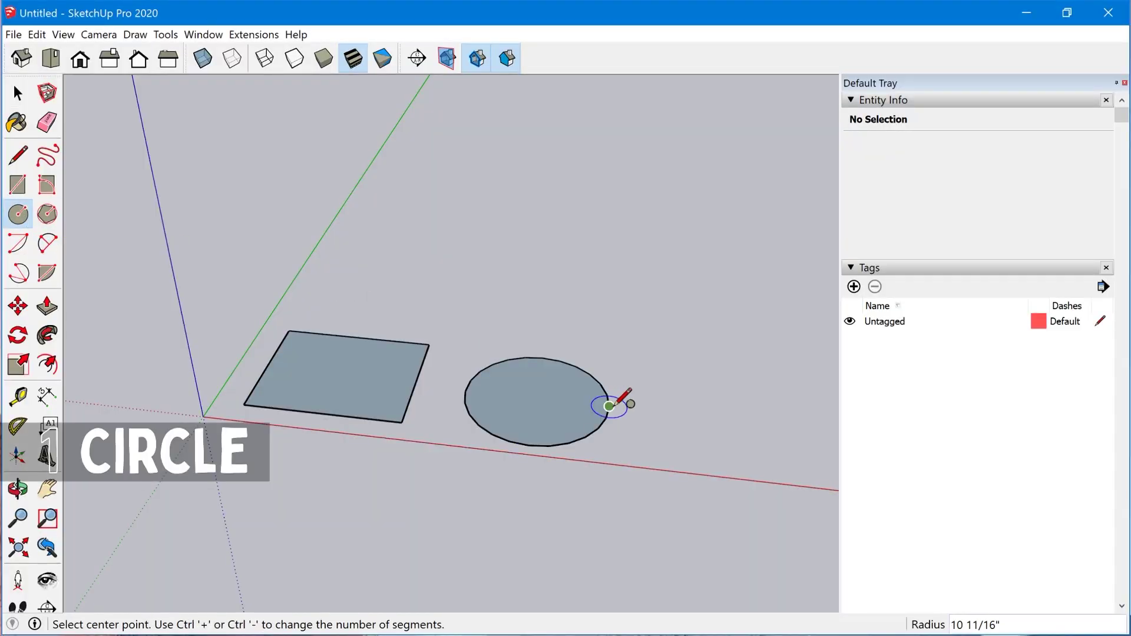
pyautogui.press('space')
# Select the circle's outline and set its number of segments to 12
pyautogui.scroll(6, 618, 454)
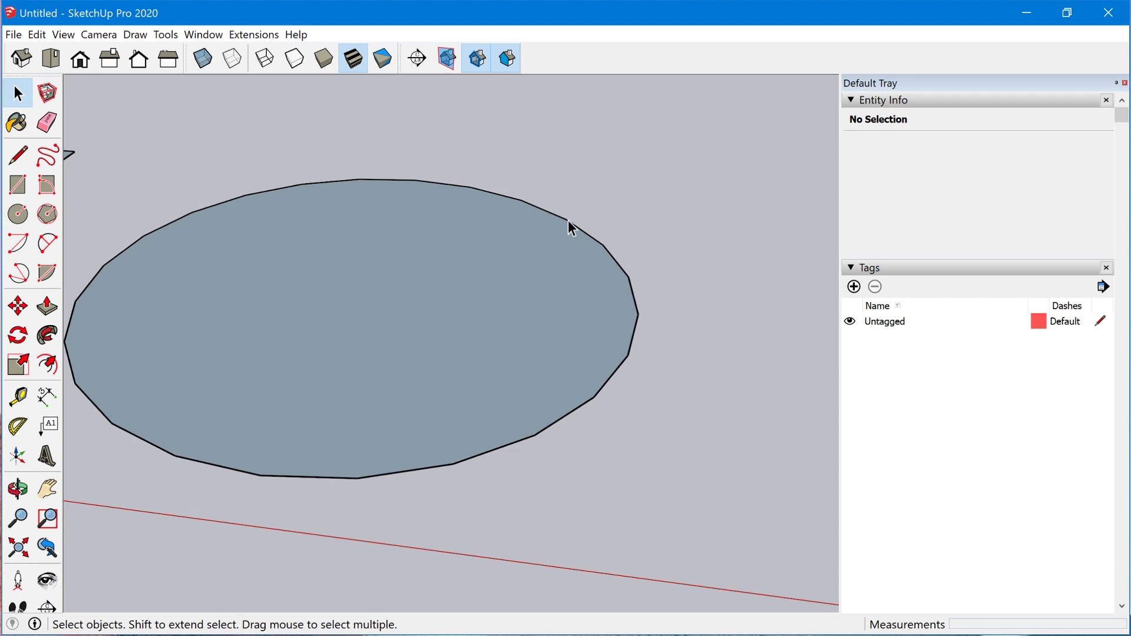
pyautogui.click(619, 365)
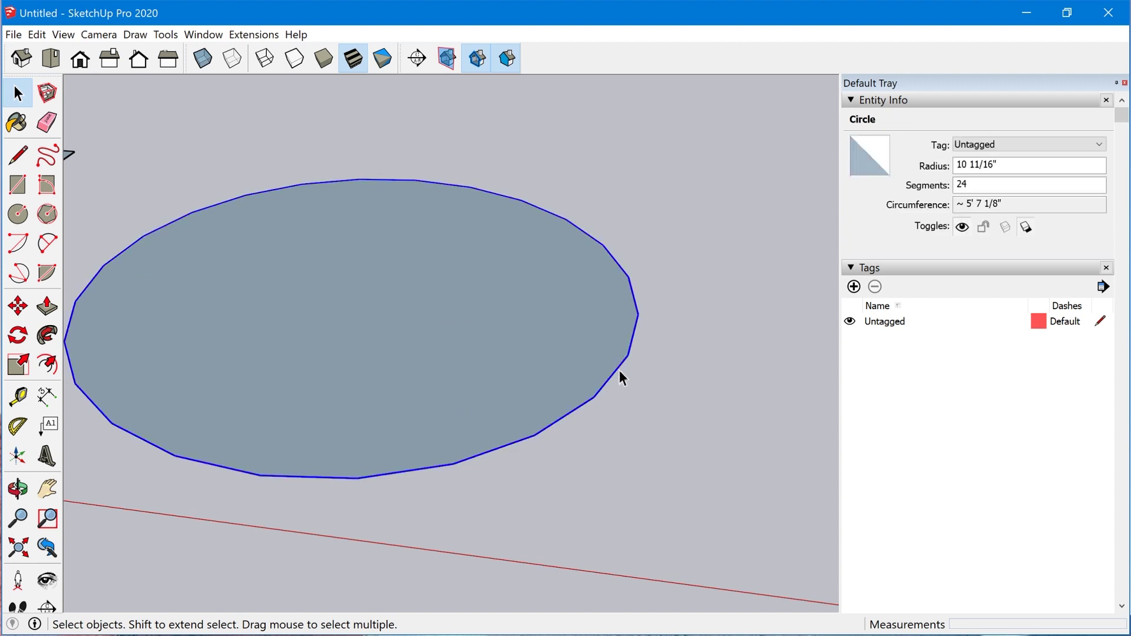
pyautogui.scroll(-5, 433, 397)
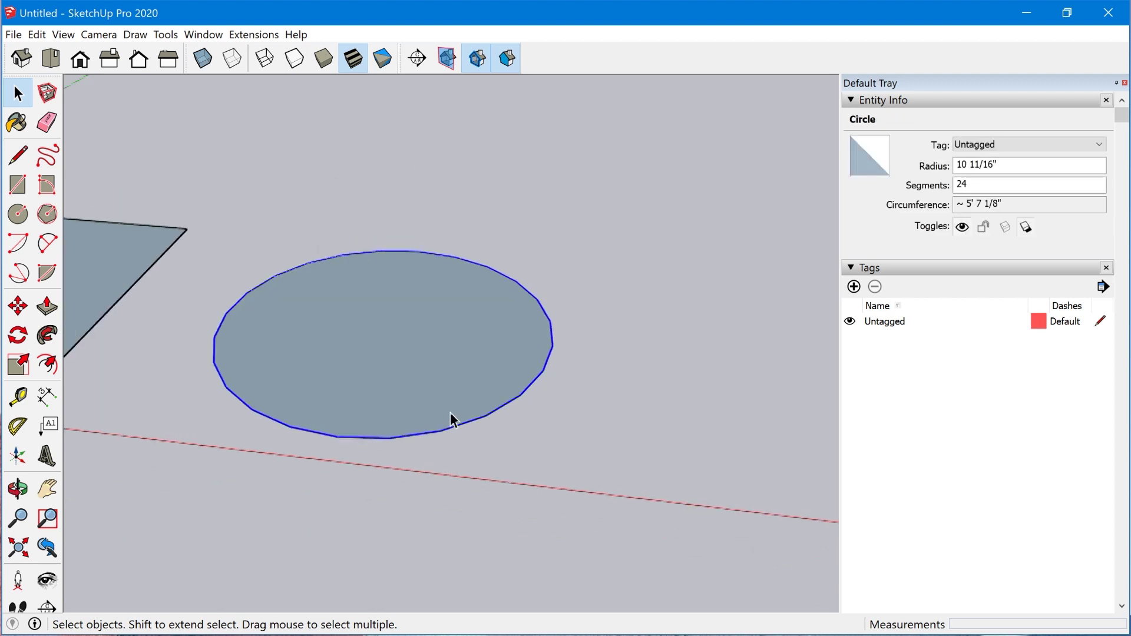
pyautogui.scroll(-2, 514, 423)
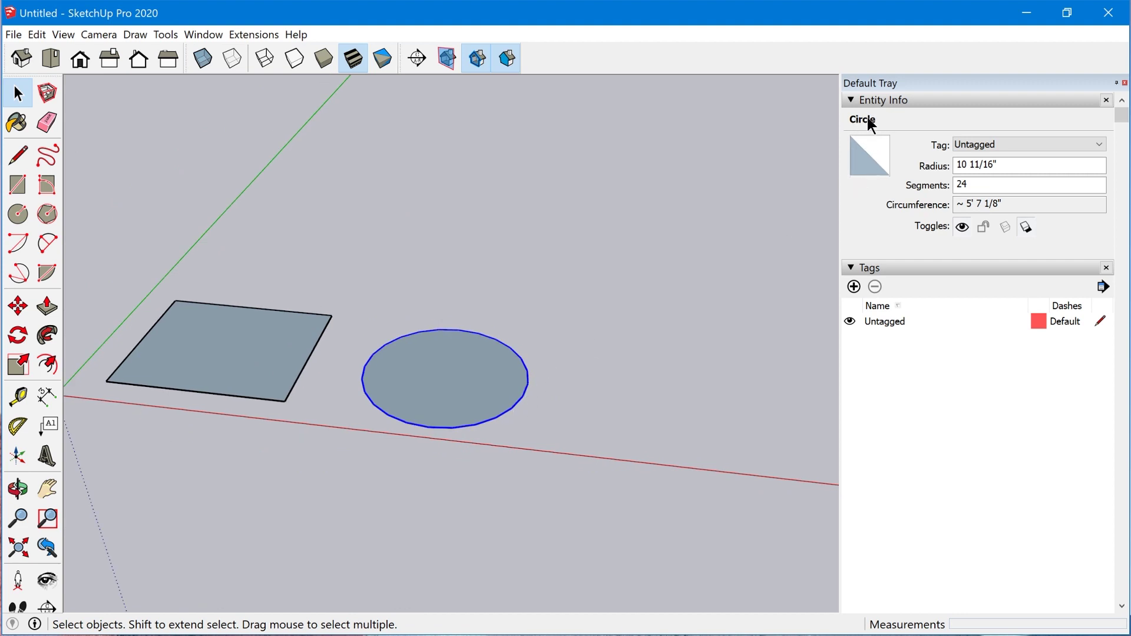
pyautogui.click(1013, 167)
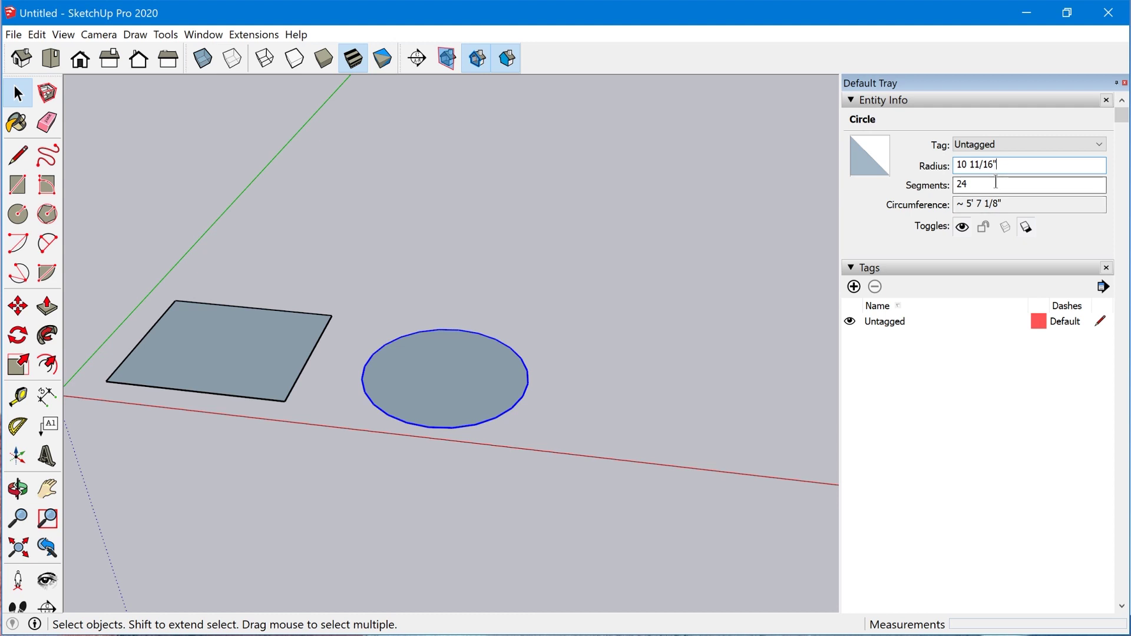
pyautogui.moveTo(995, 182); pyautogui.dragTo(921, 177)
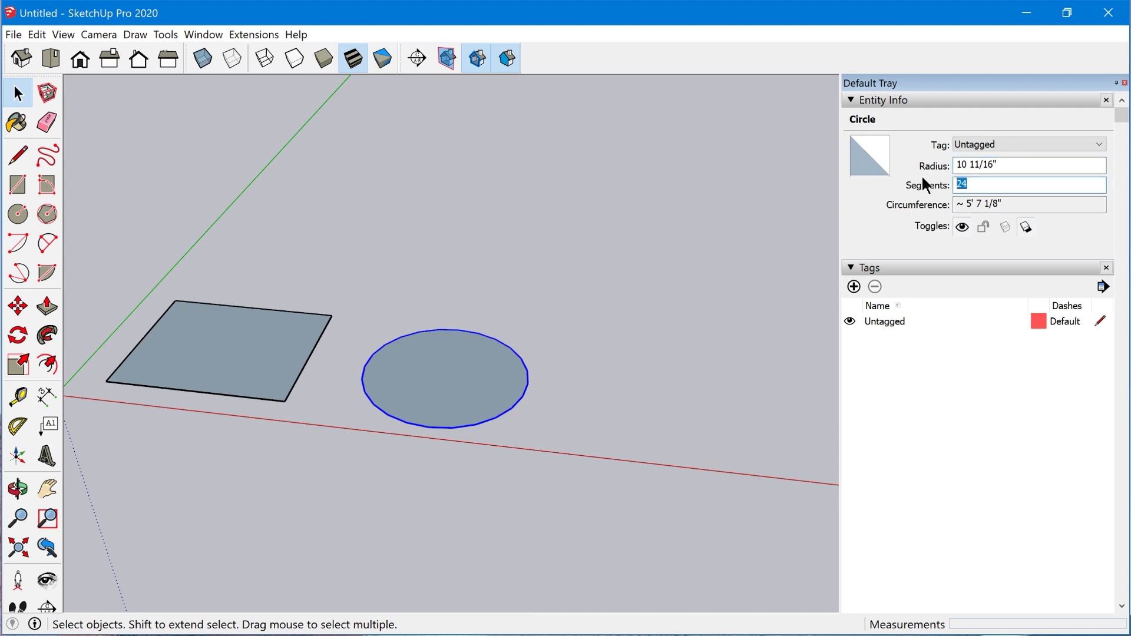
pyautogui.write('12')
pyautogui.press('Return')
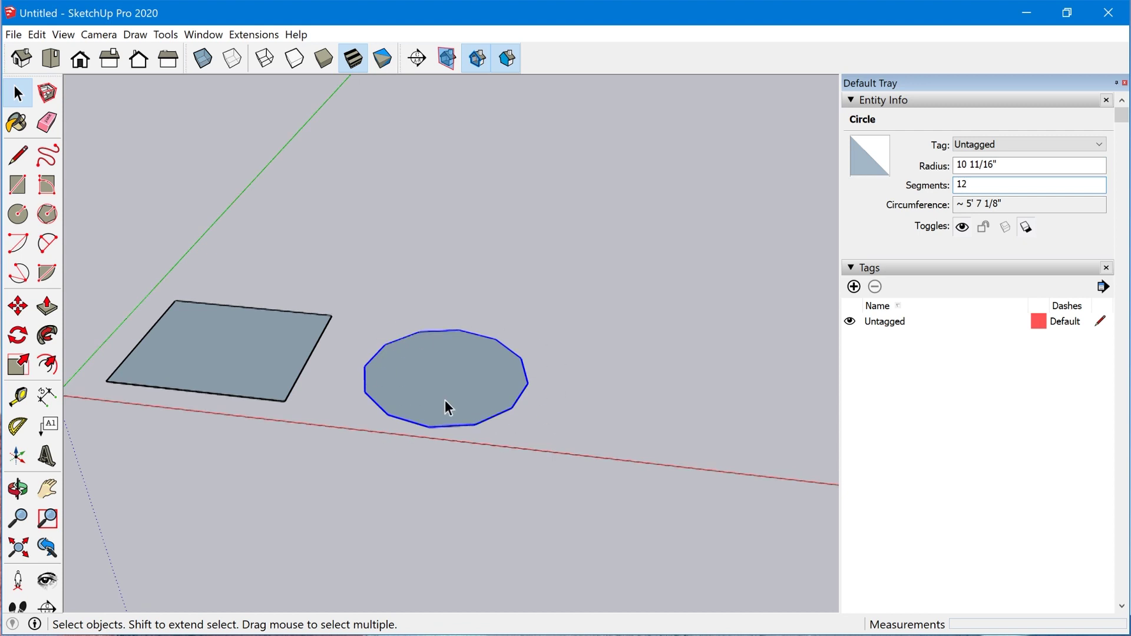
# Set the circle's radius to 5"
pyautogui.scroll(2, 446, 407)
pyautogui.moveTo(978, 182); pyautogui.dragTo(949, 181)
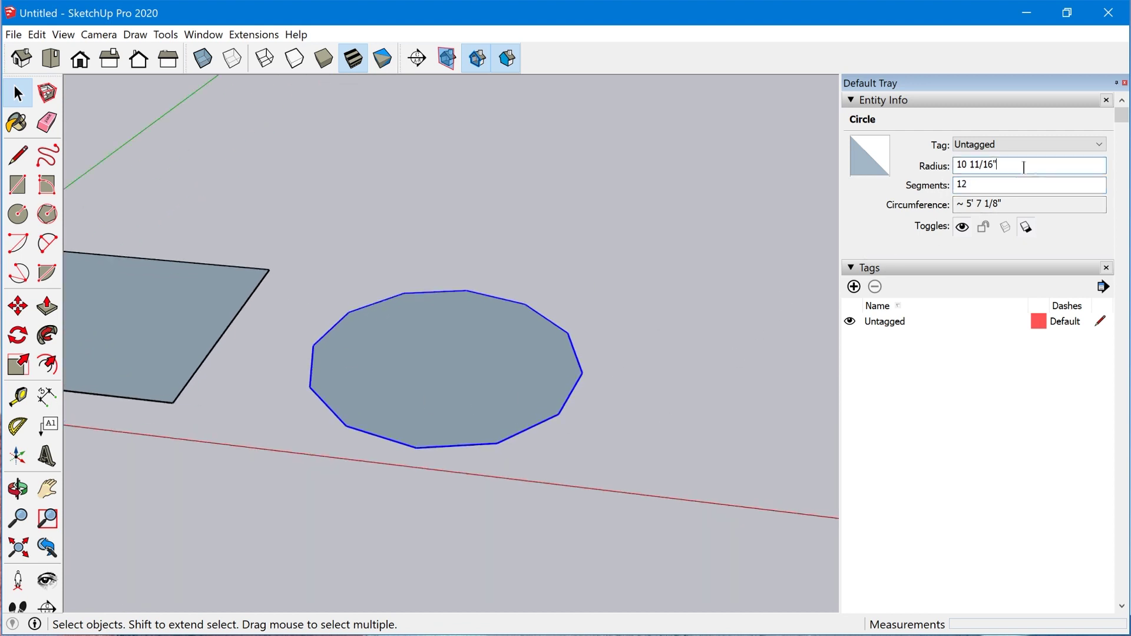
pyautogui.moveTo(1023, 164); pyautogui.dragTo(943, 168)
pyautogui.write('5')
pyautogui.press('Return')
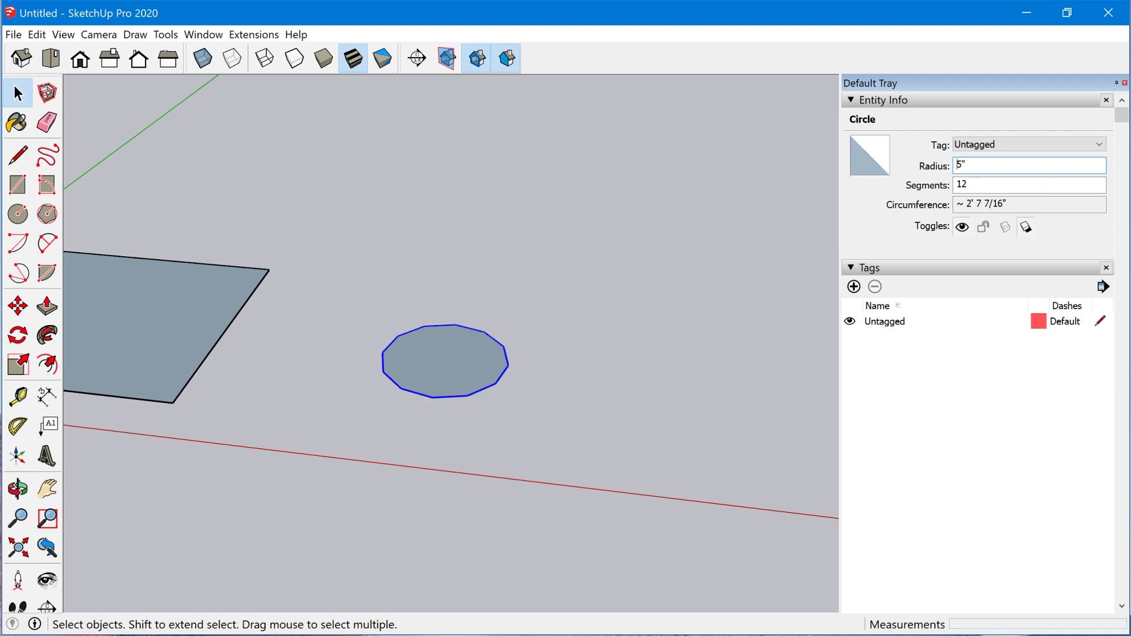
pyautogui.scroll(-3, 380, 403)
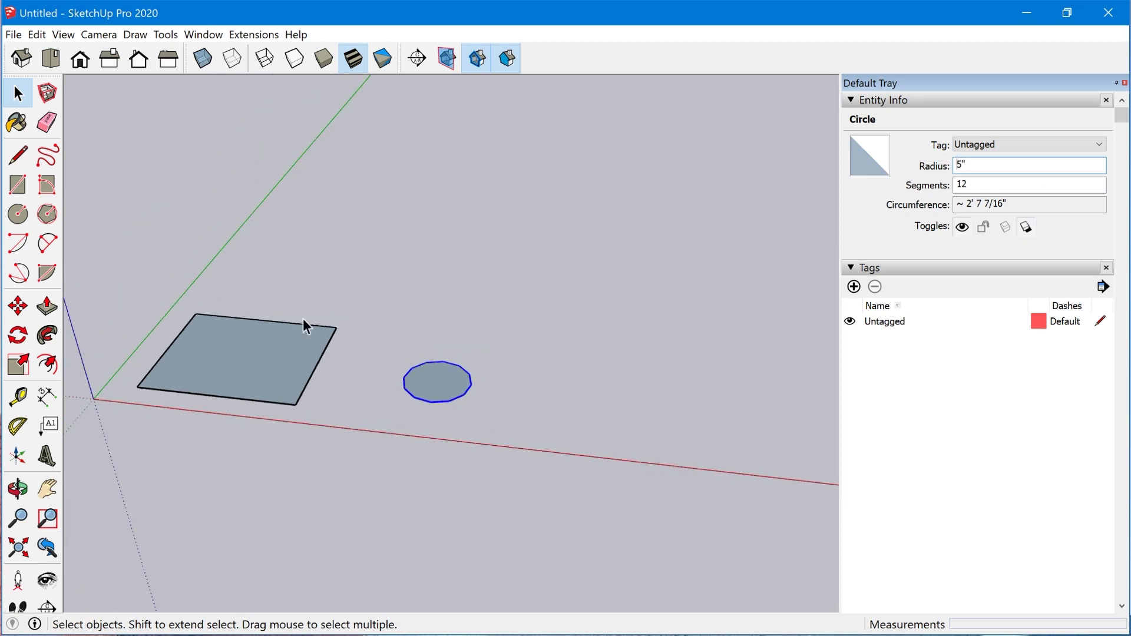
# Draw a 90° pie with a radius of about 1' 3 3/4" beyond the circle and select its arc
pyautogui.click(47, 273)
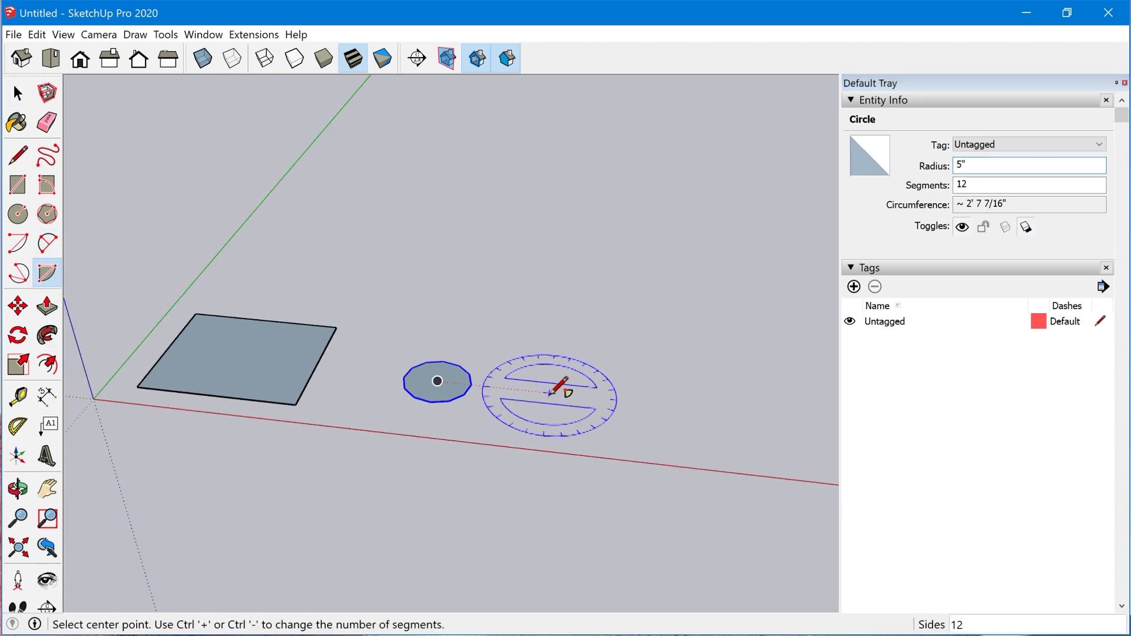
pyautogui.click(575, 395)
pyautogui.click(688, 406)
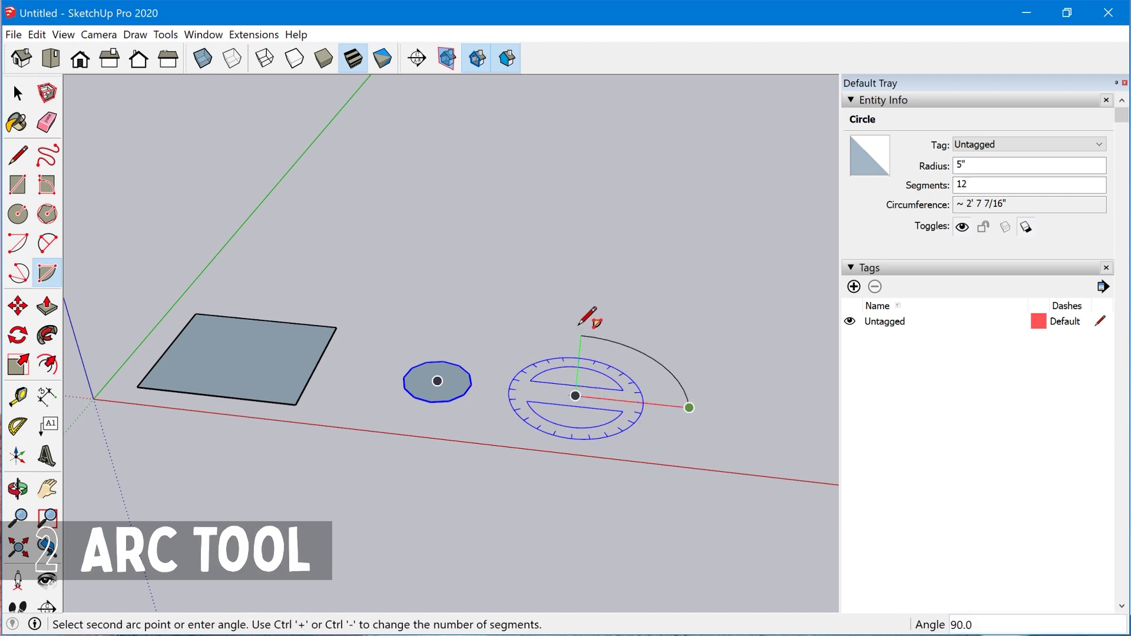
pyautogui.click(580, 337)
pyautogui.press('space')
pyautogui.click(636, 355)
pyautogui.moveTo(636, 357); pyautogui.dragTo(543, 545, button='middle')
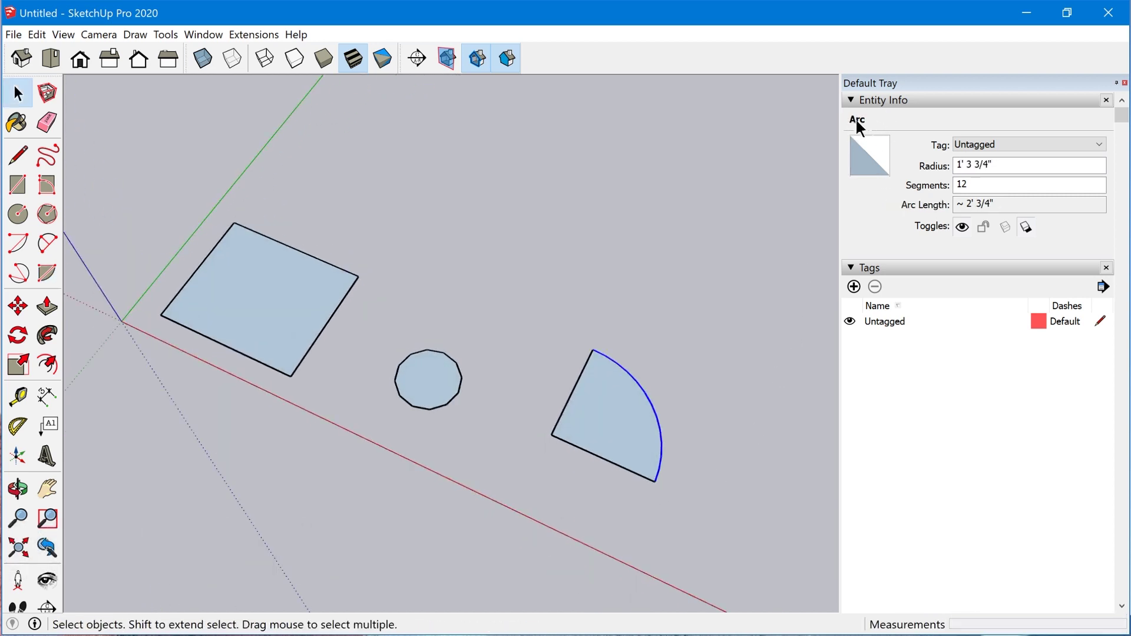
# Draw a wavy freehand line about 7' 4 7/8" long, ending in a spiral, beyond the pie shape
pyautogui.moveTo(690, 447)
pyautogui.mouseDown(button='middle')
pyautogui.moveTo(583, 354)
pyautogui.moveTo(387, 305)
pyautogui.mouseUp(button='middle')
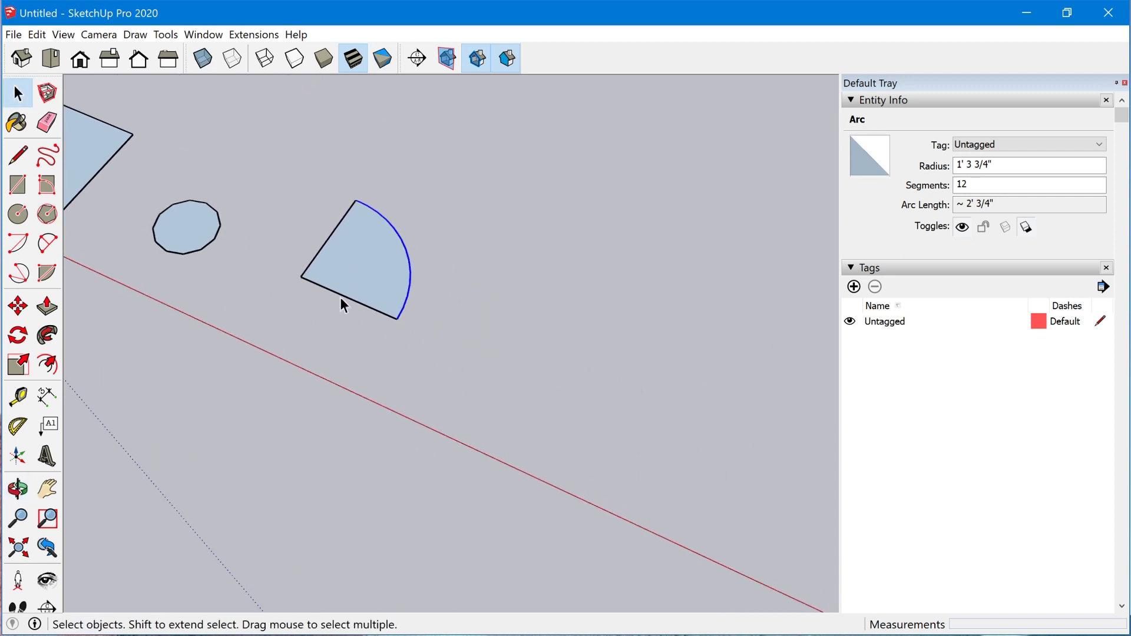
pyautogui.click(47, 156)
pyautogui.moveTo(406, 388)
pyautogui.mouseDown()
pyautogui.moveTo(480, 385)
pyautogui.moveTo(507, 332)
pyautogui.moveTo(569, 347)
pyautogui.moveTo(585, 386)
pyautogui.moveTo(667, 376)
pyautogui.moveTo(685, 306)
pyautogui.moveTo(635, 313)
pyautogui.moveTo(640, 358)
pyautogui.moveTo(655, 333)
pyautogui.mouseUp()
pyautogui.press('space')
# Explode the freehand curve into separate edges and check individual segments by selecting them
pyautogui.click(645, 390)
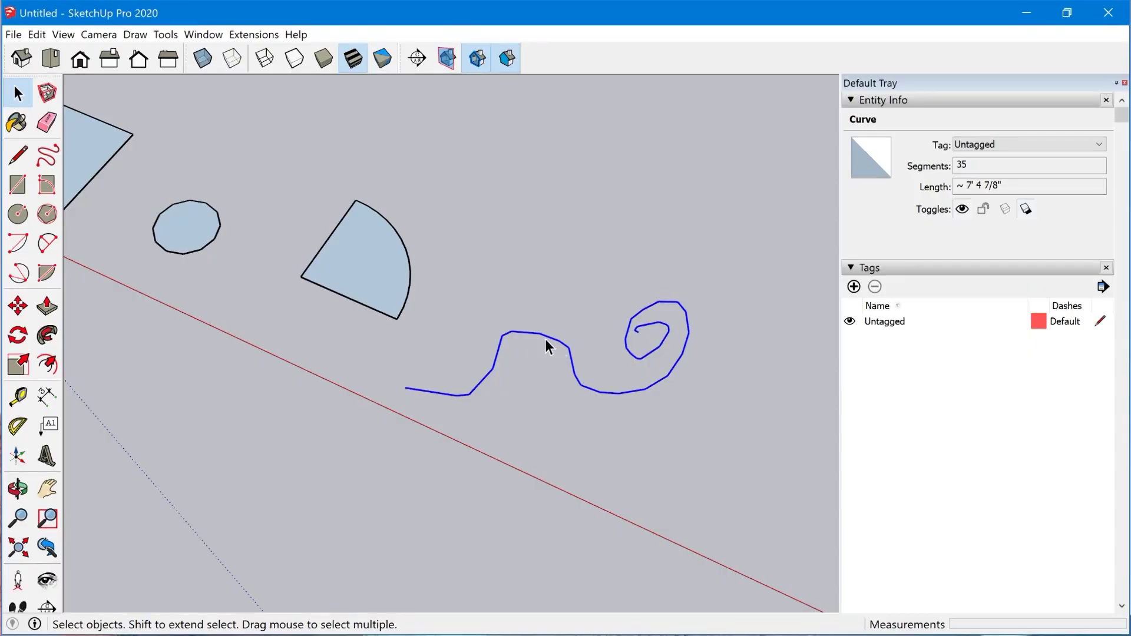
pyautogui.rightClick(547, 338)
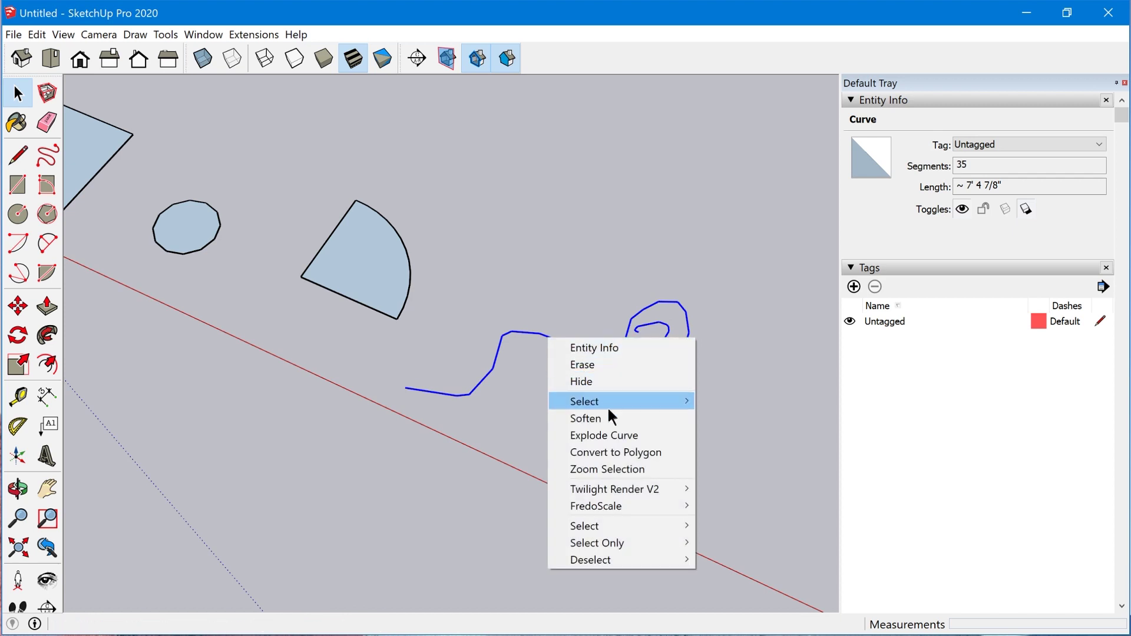
pyautogui.click(612, 437)
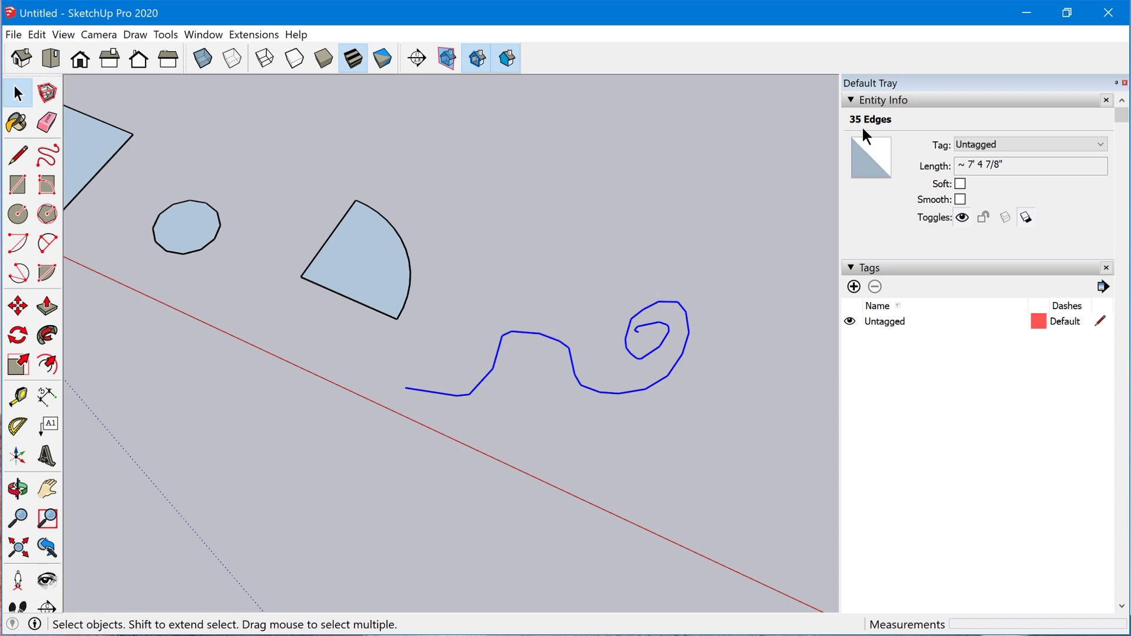
pyautogui.click(634, 391)
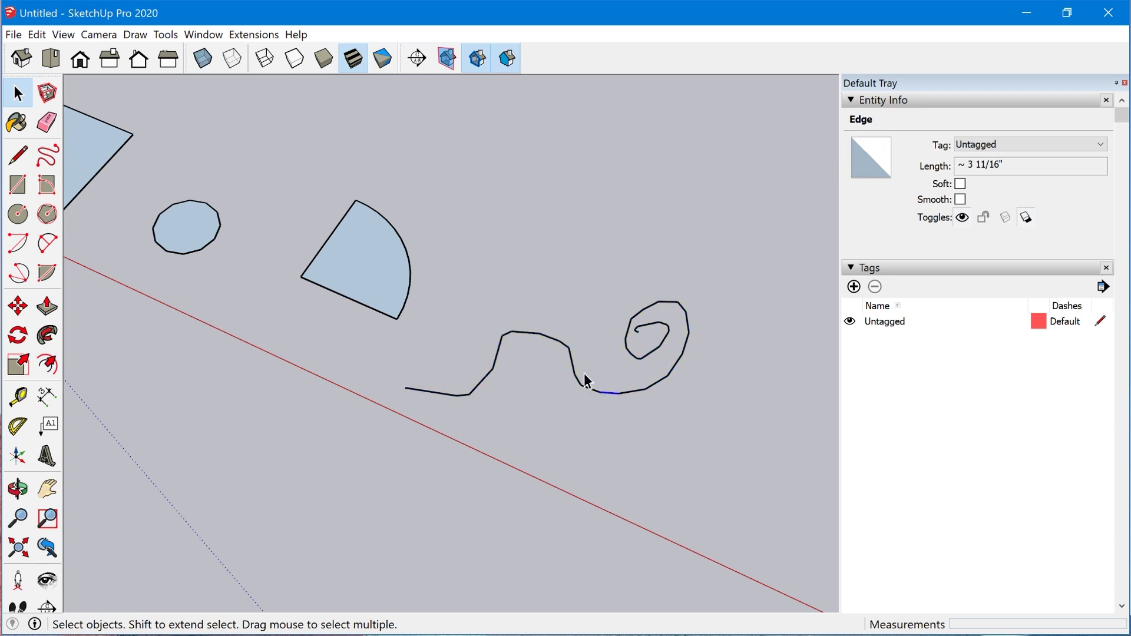
pyautogui.click(571, 361)
pyautogui.scroll(-2, 755, 447)
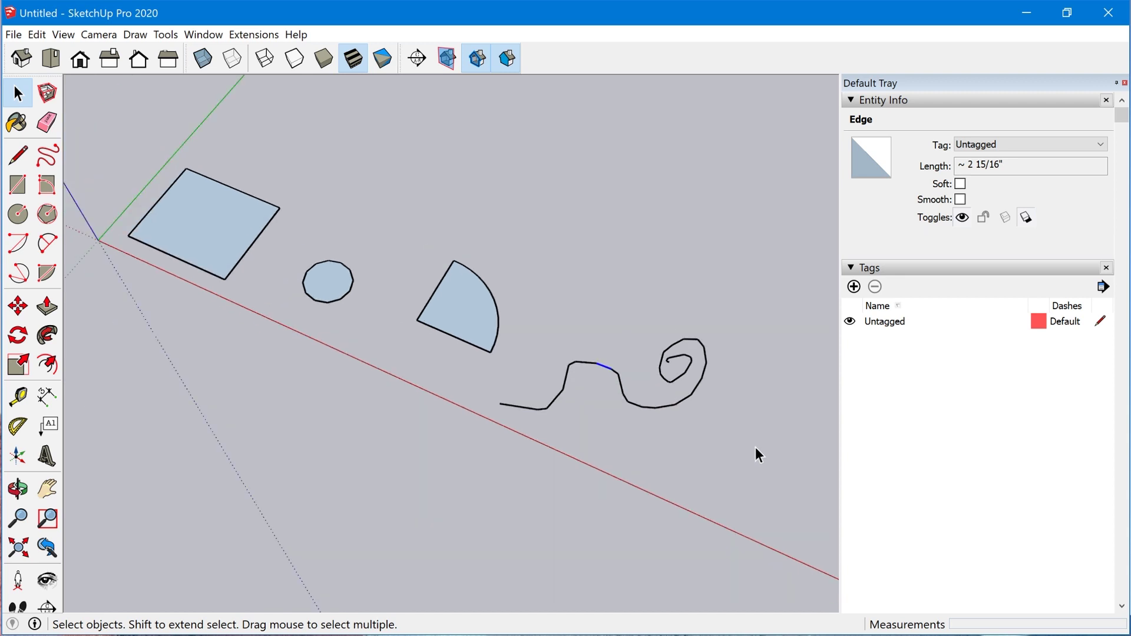
# Explode the arc of the pie shape into separate edges
pyautogui.click(495, 312)
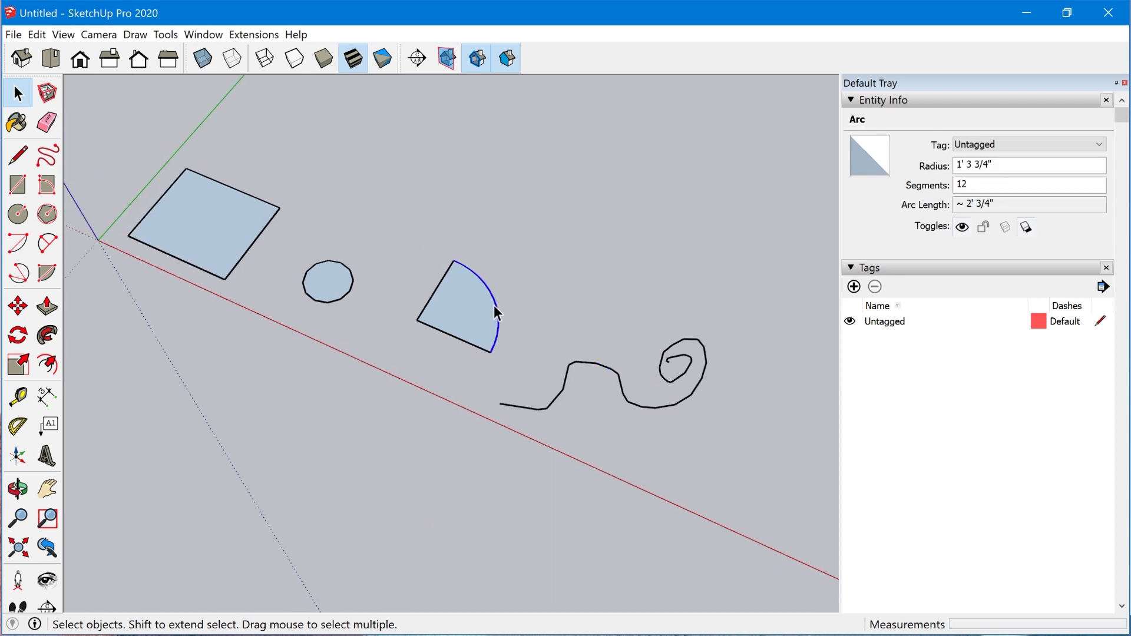
pyautogui.rightClick(497, 309)
pyautogui.click(521, 421)
# Explode the circle's outline into separate edges and check individual segments by selecting them
pyautogui.rightClick(351, 276)
pyautogui.click(410, 392)
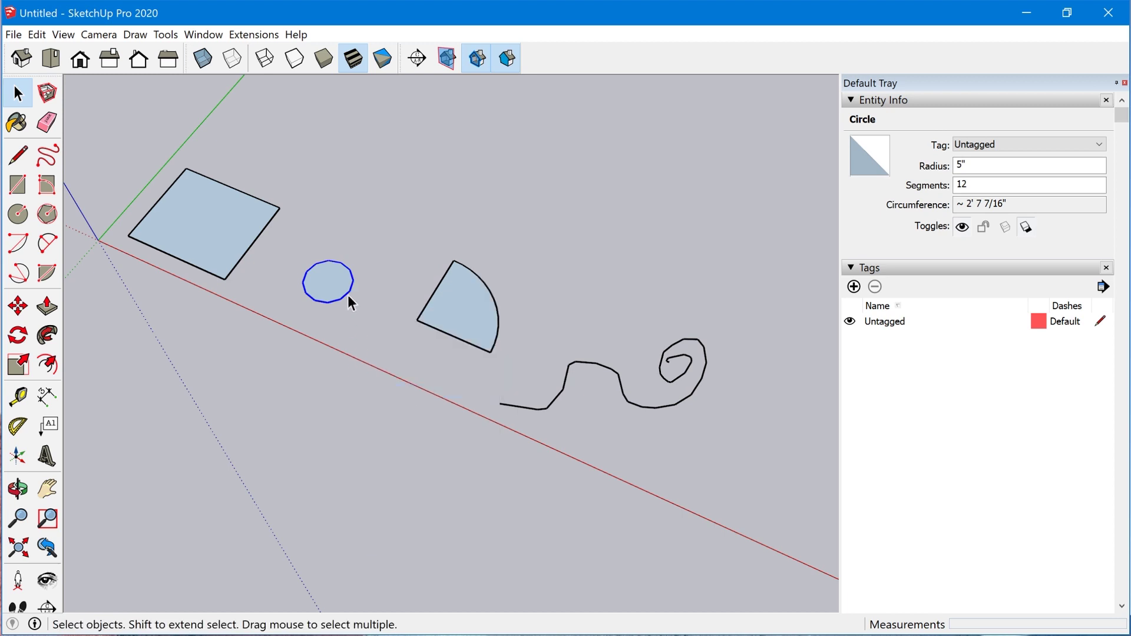
pyautogui.click(346, 296)
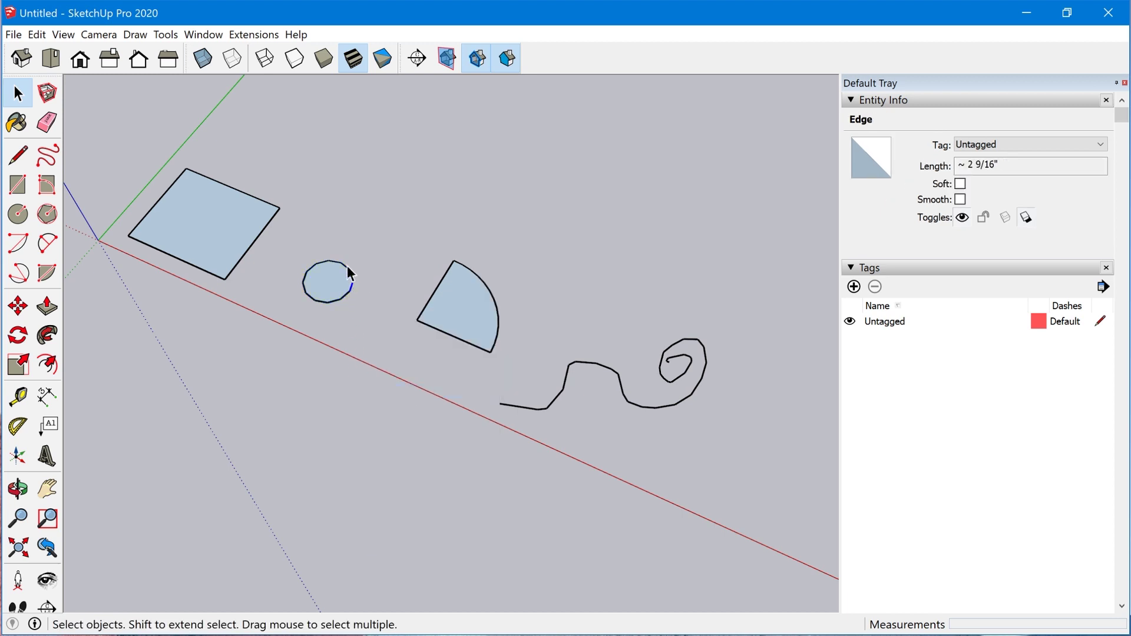
pyautogui.scroll(5, 346, 263)
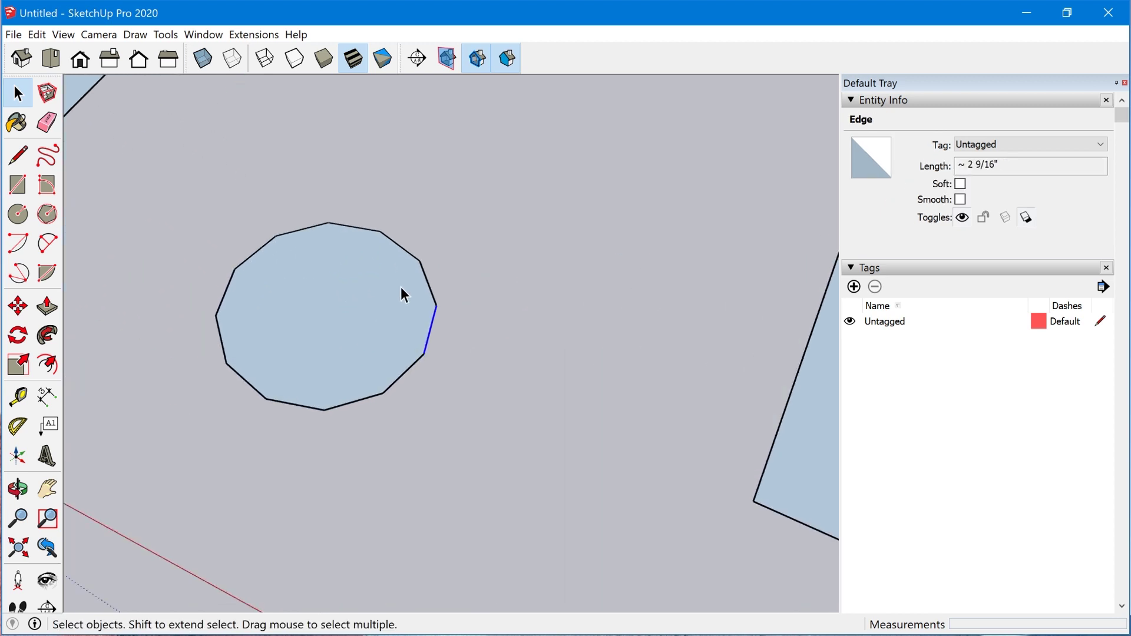
pyautogui.click(404, 250)
pyautogui.scroll(-5, 405, 253)
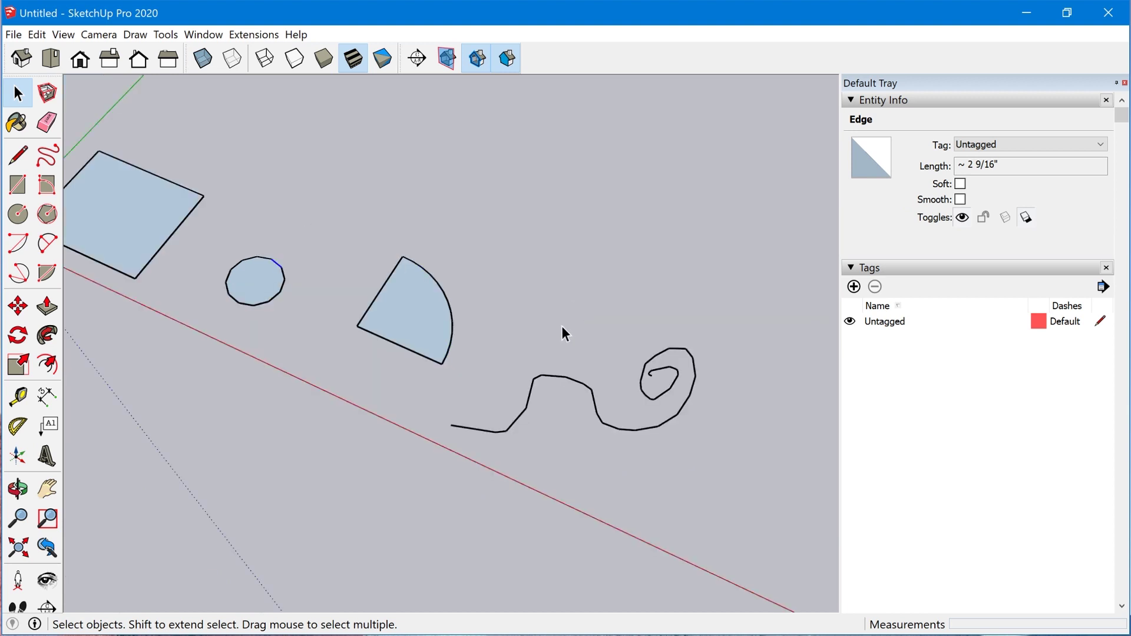
# Select all connected edges of the freehand line and weld them back into one curve
pyautogui.tripleClick(567, 382)
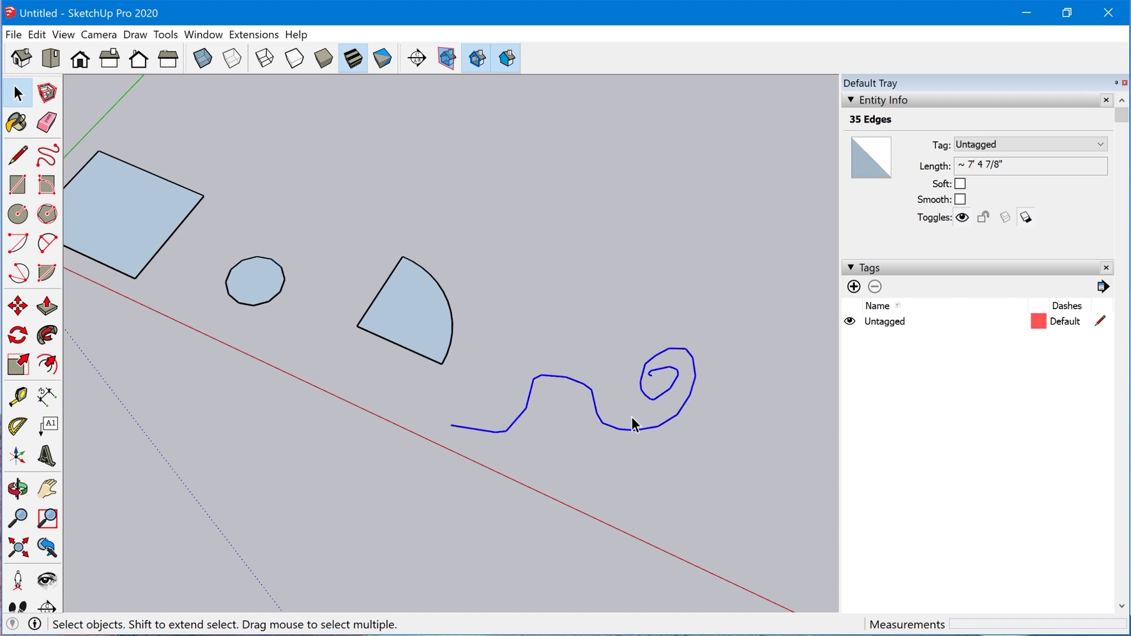
pyautogui.rightClick(554, 376)
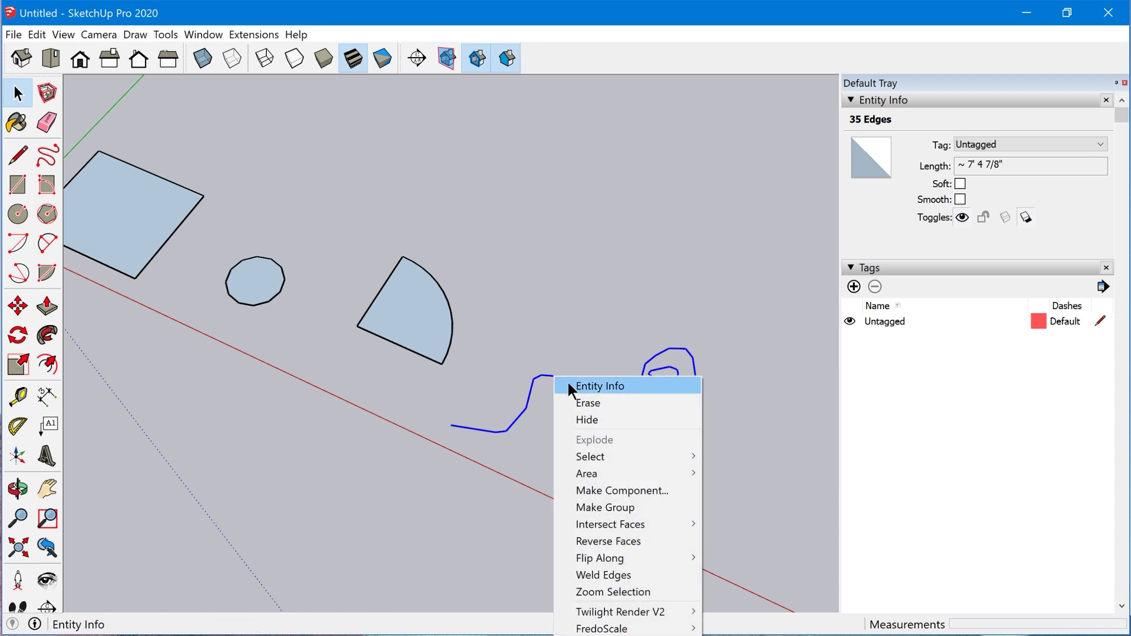
pyautogui.click(625, 575)
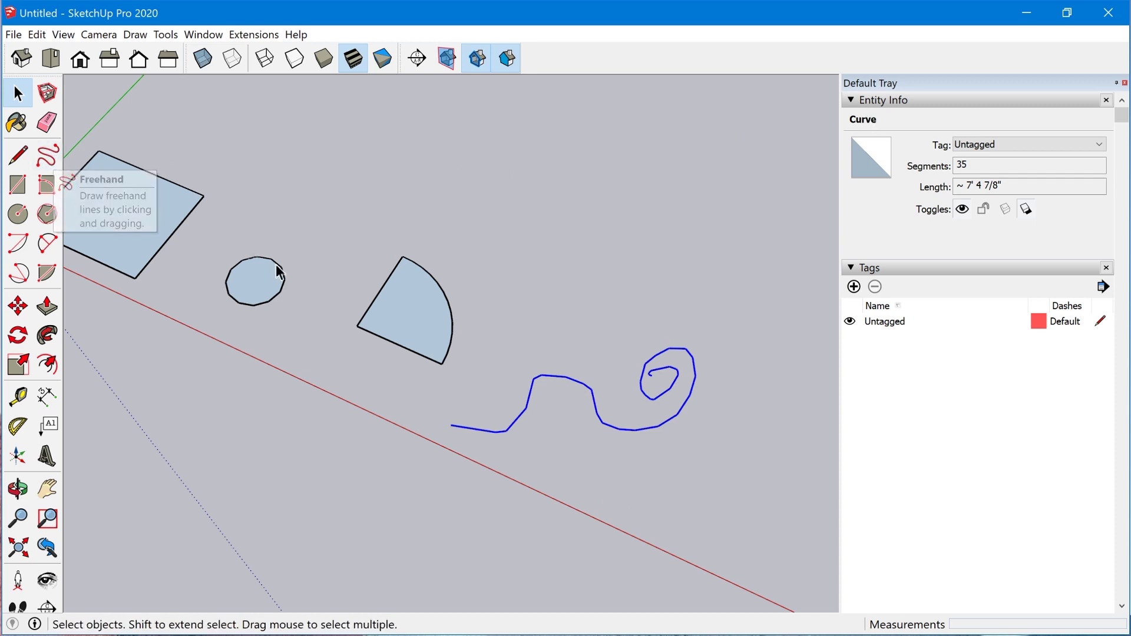
# Select the exploded circle's face and edges, weld its outline into a single curve, and clear the selection
pyautogui.moveTo(201, 240); pyautogui.dragTo(318, 321)
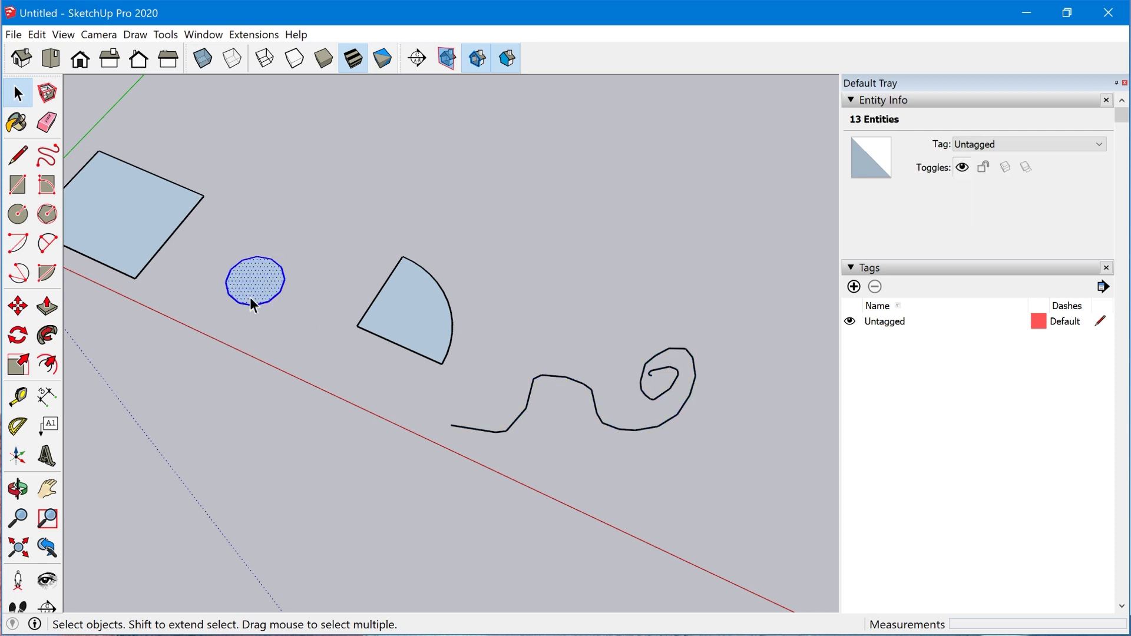
pyautogui.rightClick(277, 288)
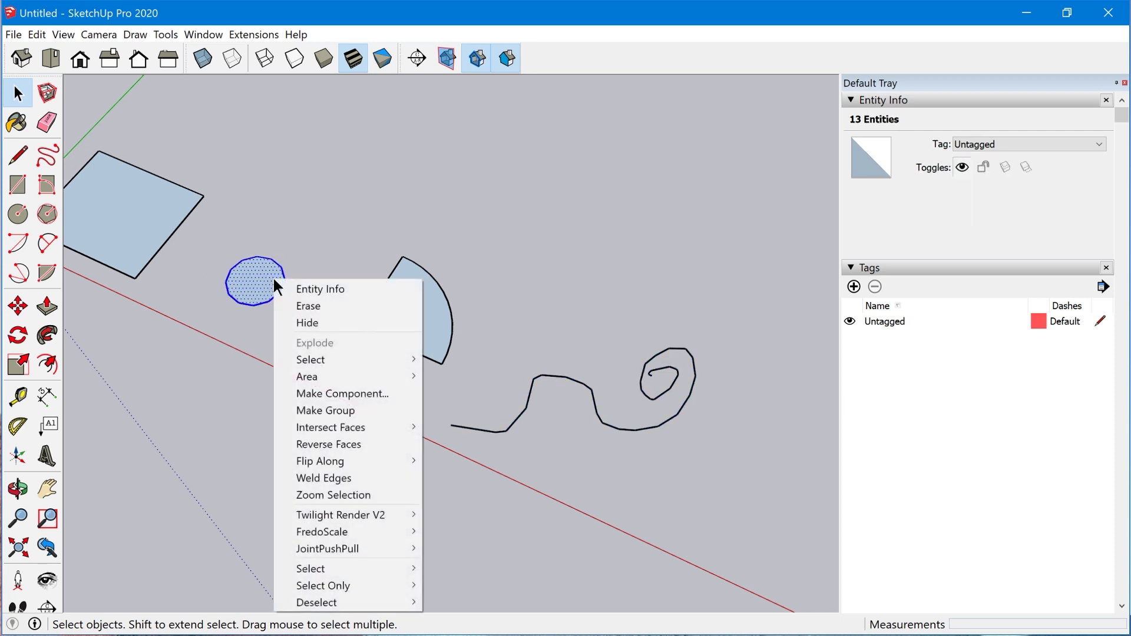
pyautogui.click(360, 476)
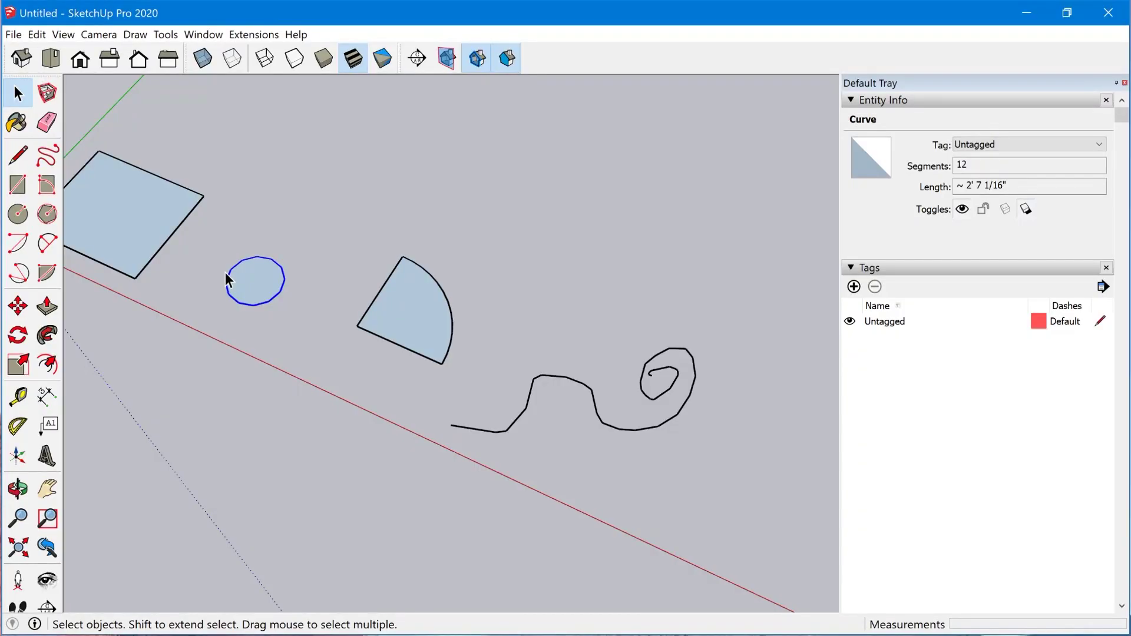
pyautogui.click(577, 432)
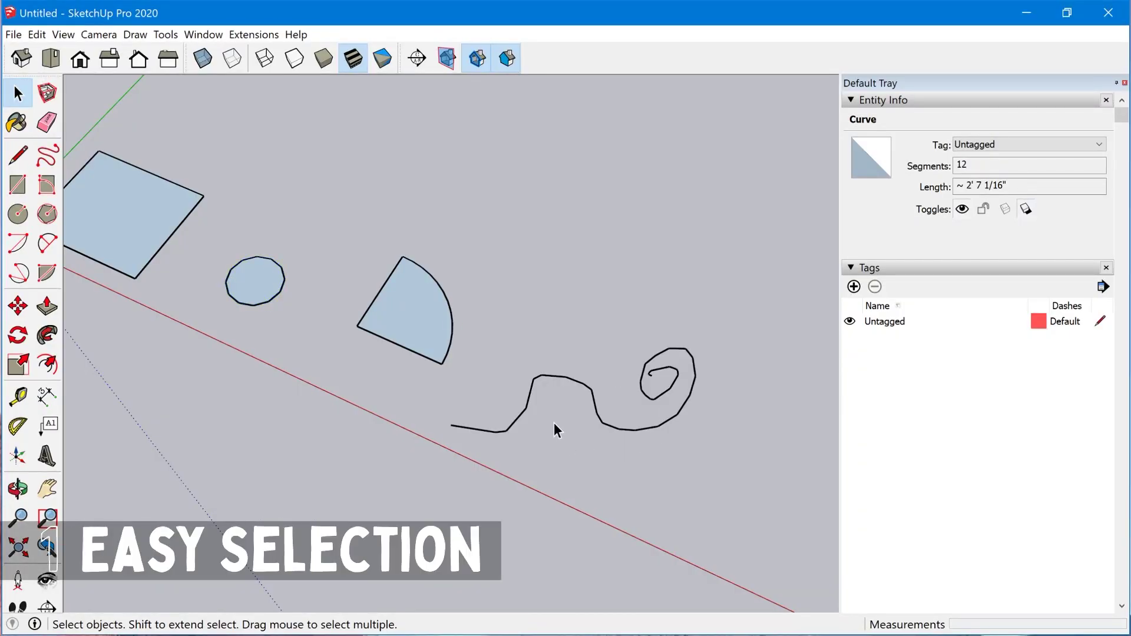
# Copy the freehand curve from its start point to a spot about 2' 9 1/2" away, behind the original
pyautogui.click(529, 402)
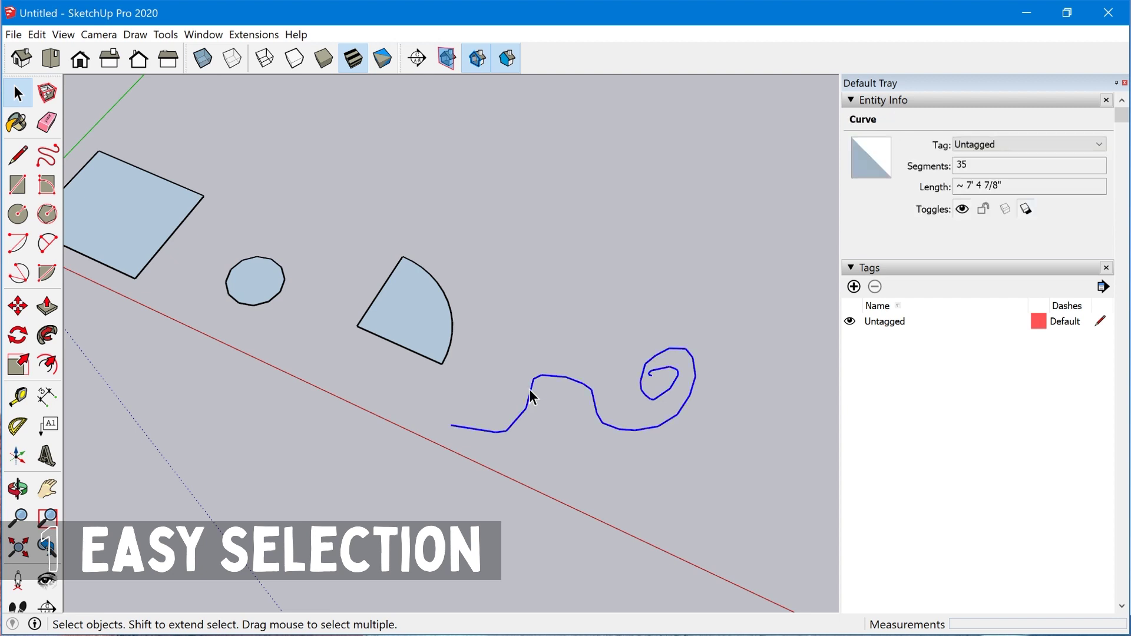
pyautogui.press('m')
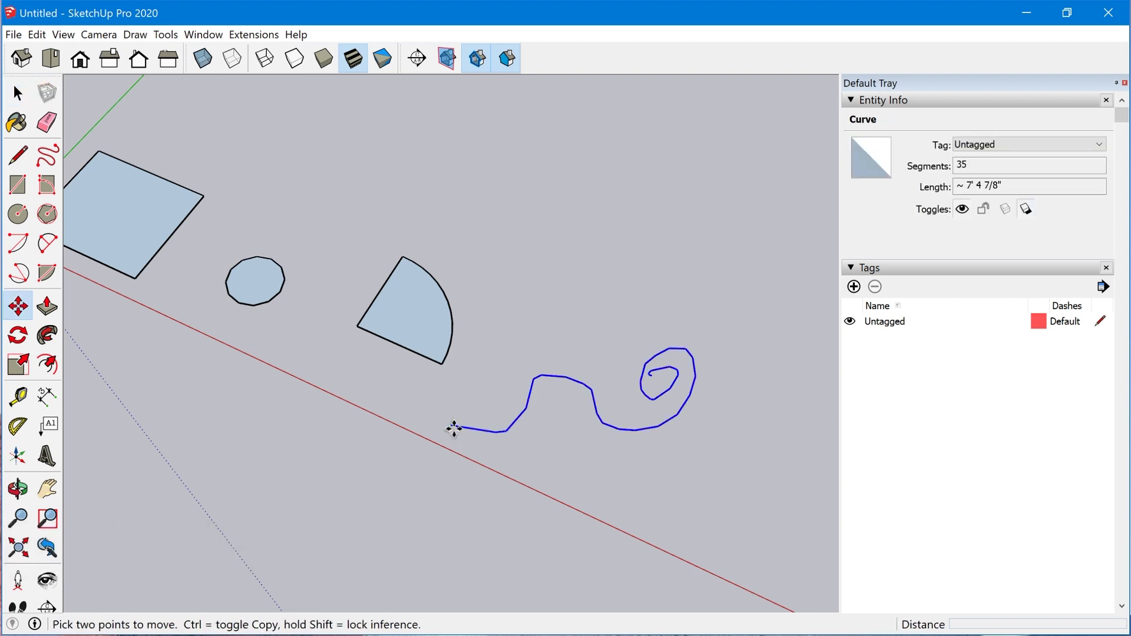
pyautogui.click(454, 428)
pyautogui.press('ctrl')
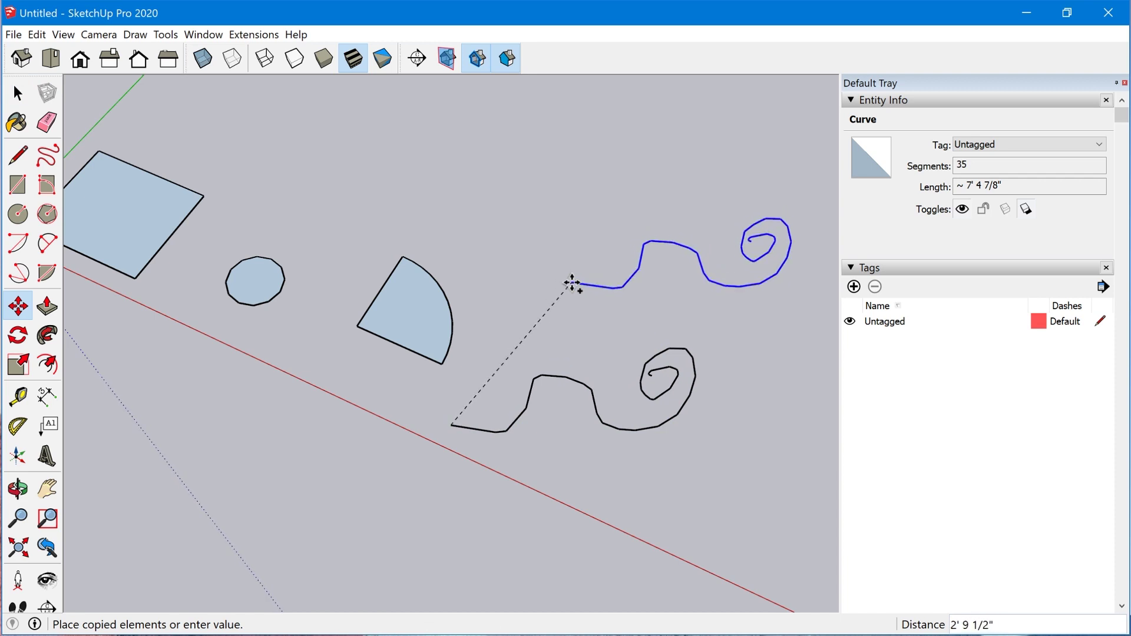
pyautogui.click(576, 283)
# Explode the copied freehand curve into separate edges and check individual segments by selecting them
pyautogui.press('space')
pyautogui.rightClick(601, 283)
pyautogui.click(653, 383)
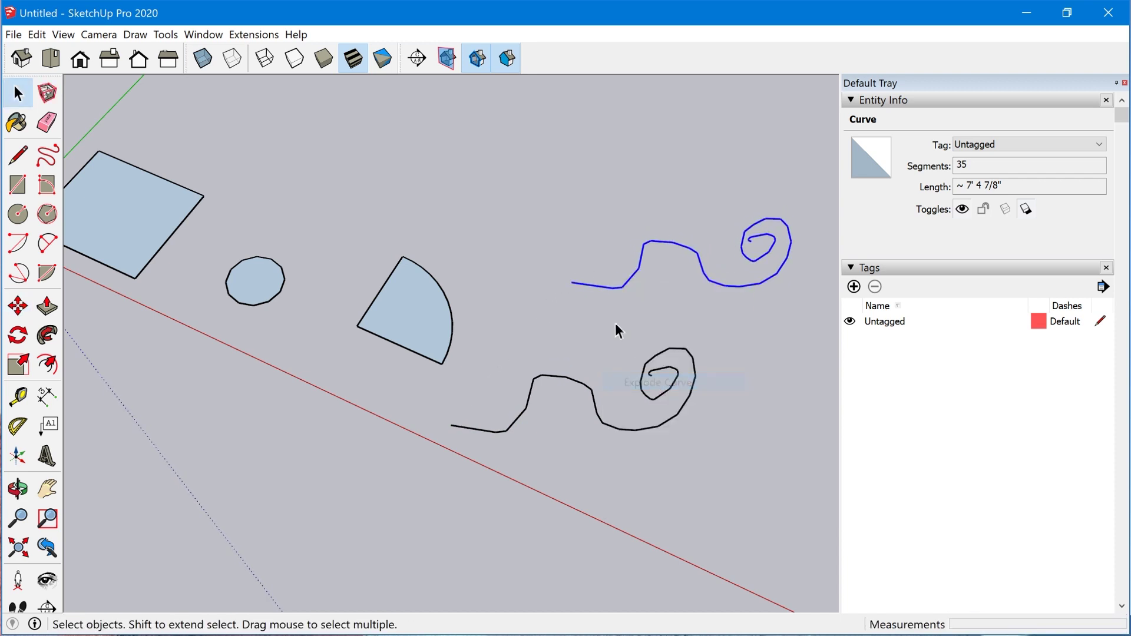
pyautogui.click(608, 287)
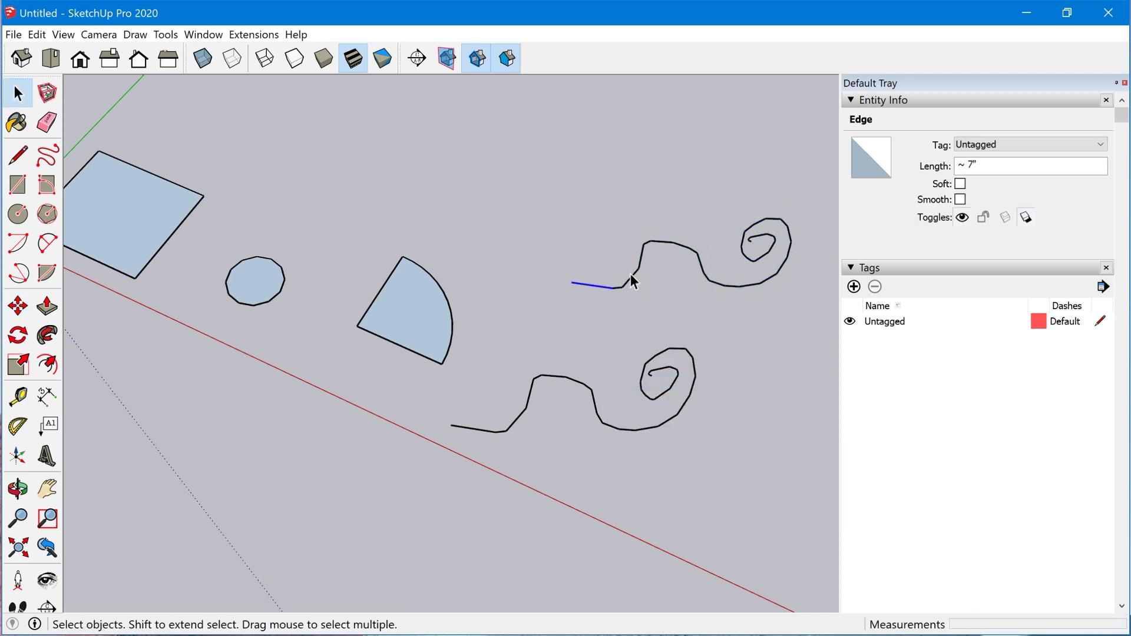
pyautogui.click(702, 268)
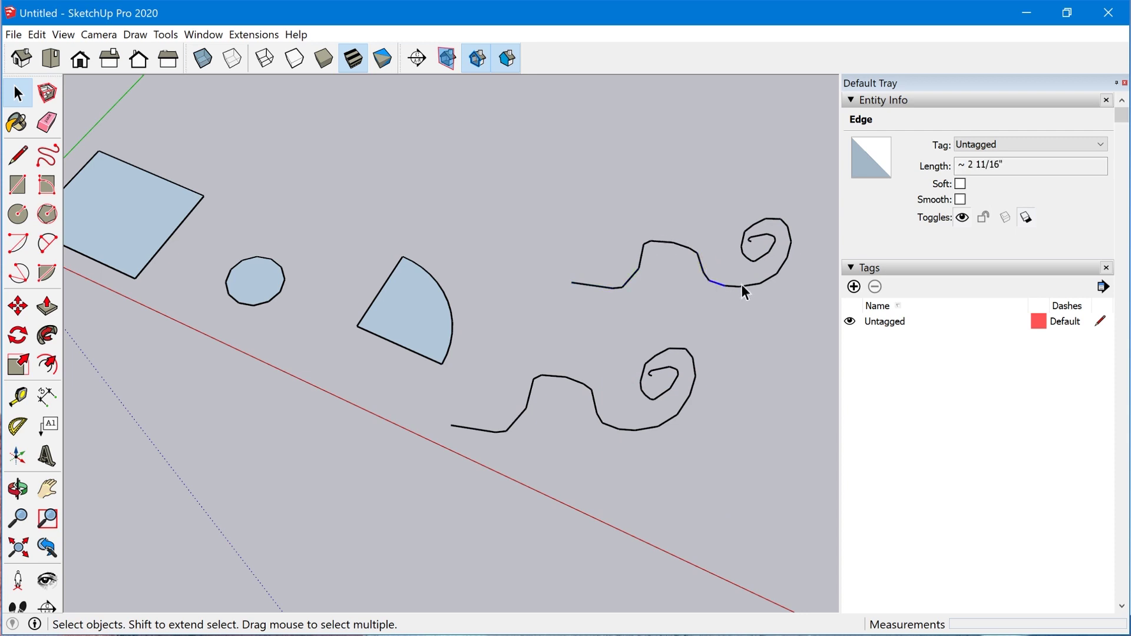
pyautogui.click(740, 286)
# Try selecting the whole exploded freehand copy by its connected edges and with a selection window, and clear the selection
pyautogui.tripleClick(699, 261)
pyautogui.click(497, 172)
pyautogui.moveTo(495, 172)
pyautogui.mouseDown()
pyautogui.moveTo(836, 316)
pyautogui.moveTo(815, 320)
pyautogui.mouseUp()
pyautogui.click(626, 357)
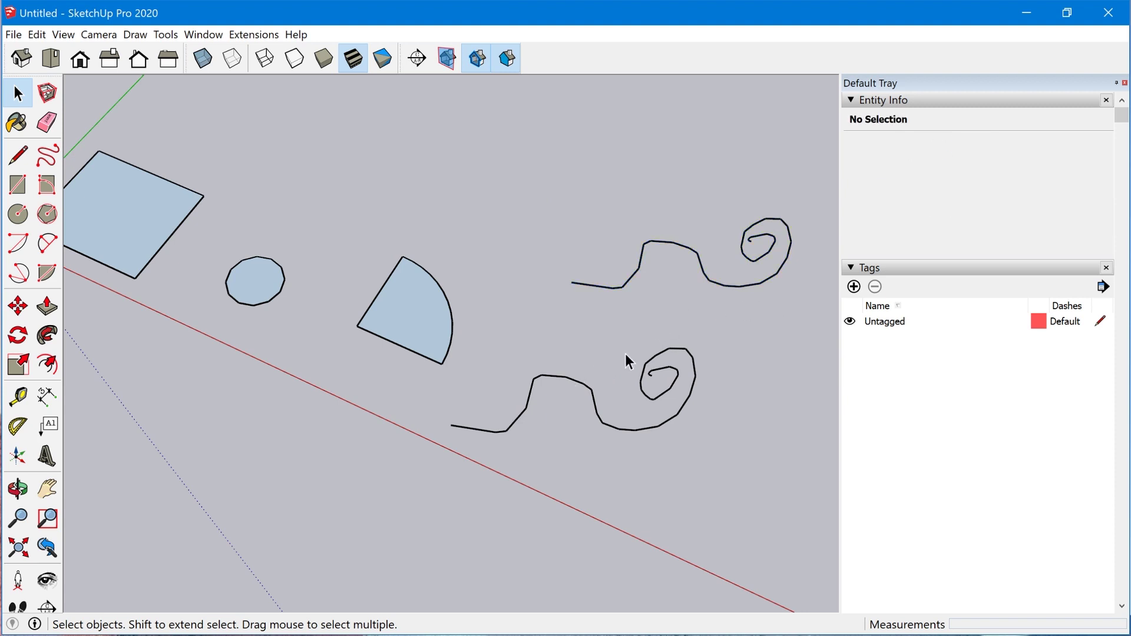
pyautogui.click(576, 382)
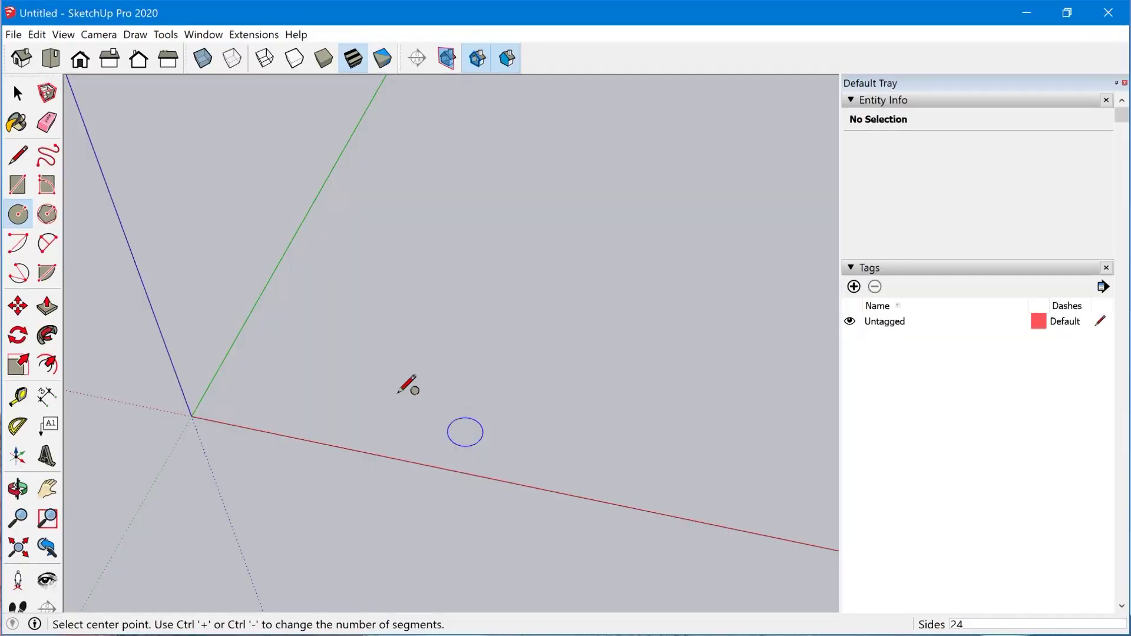
# Draw a 24-sided circle on the ground near the origin
pyautogui.click(272, 387)
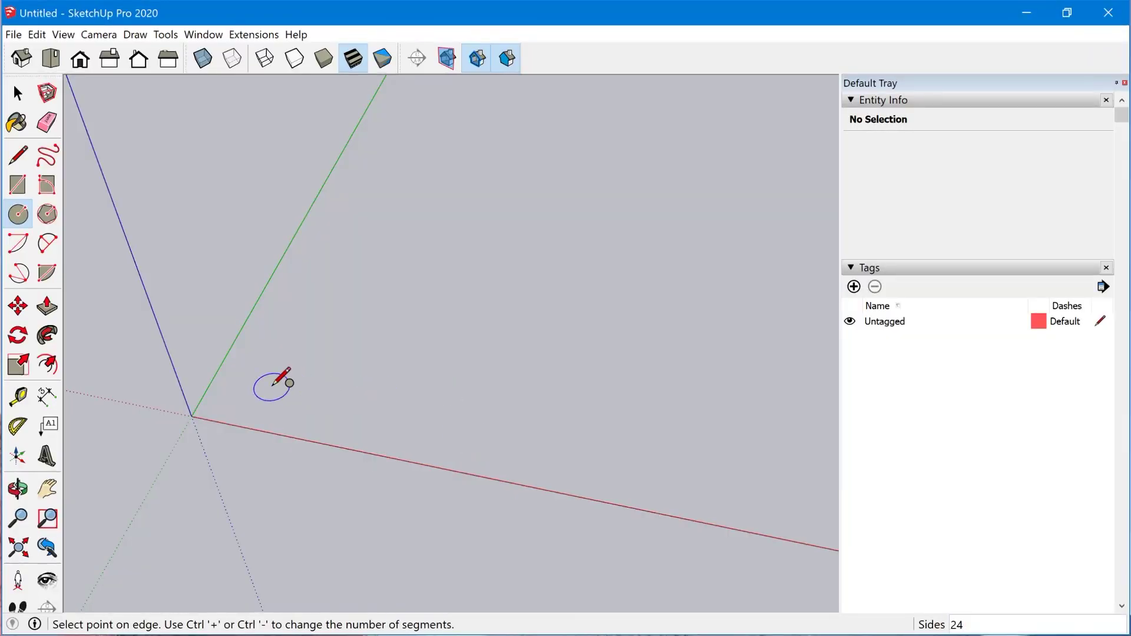
pyautogui.click(310, 394)
pyautogui.press('space')
# Copy the circle with its face a short distance along the red axis, leaving a gap between the two circles
pyautogui.doubleClick(297, 390)
pyautogui.press('m')
pyautogui.press('ctrl')
pyautogui.click(297, 390)
pyautogui.click(435, 412)
pyautogui.press('space')
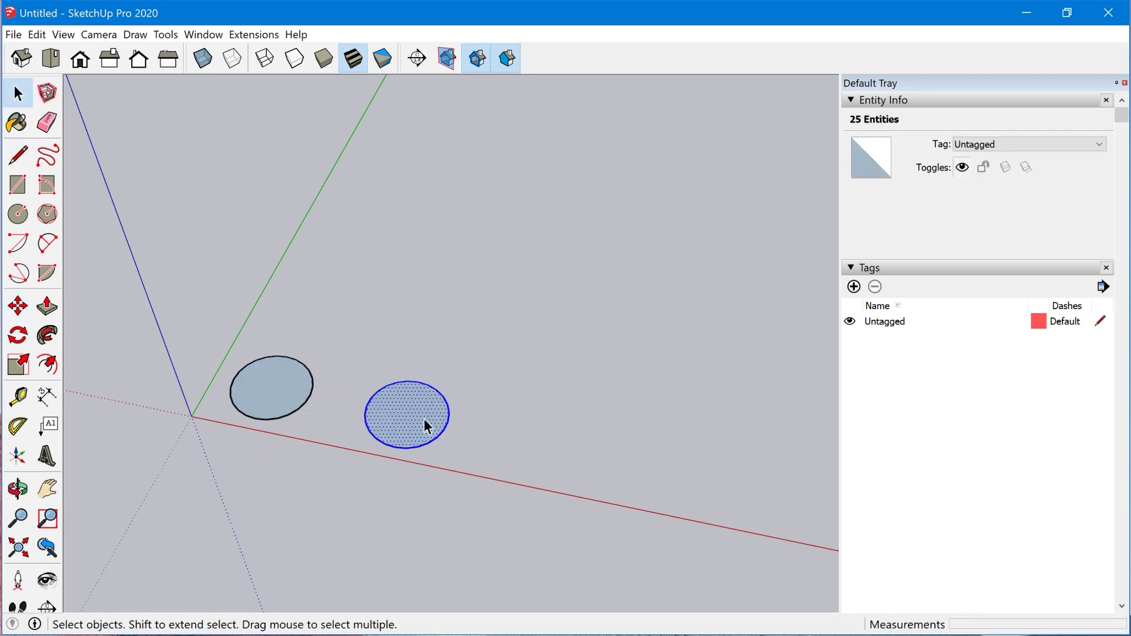
# Select both circles, explode their outlines into separate edges, and check individual segments
pyautogui.keyDown('shift'); pyautogui.moveTo(256, 355); pyautogui.dragTo(447, 439); pyautogui.keyUp('shift')
pyautogui.rightClick(439, 434)
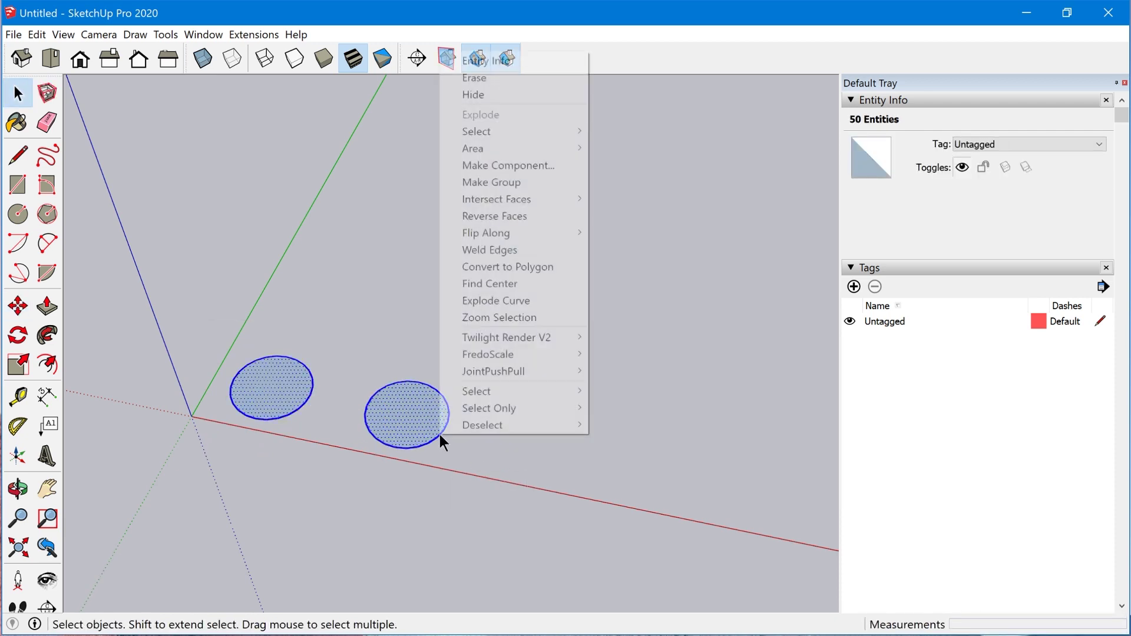
pyautogui.click(505, 302)
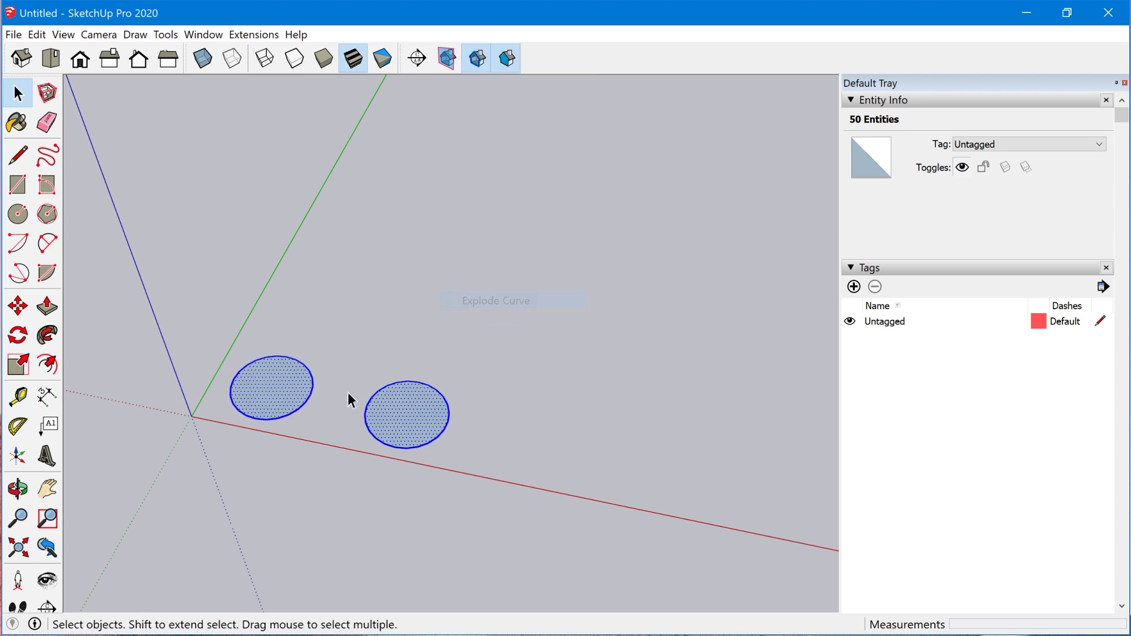
pyautogui.click(296, 412)
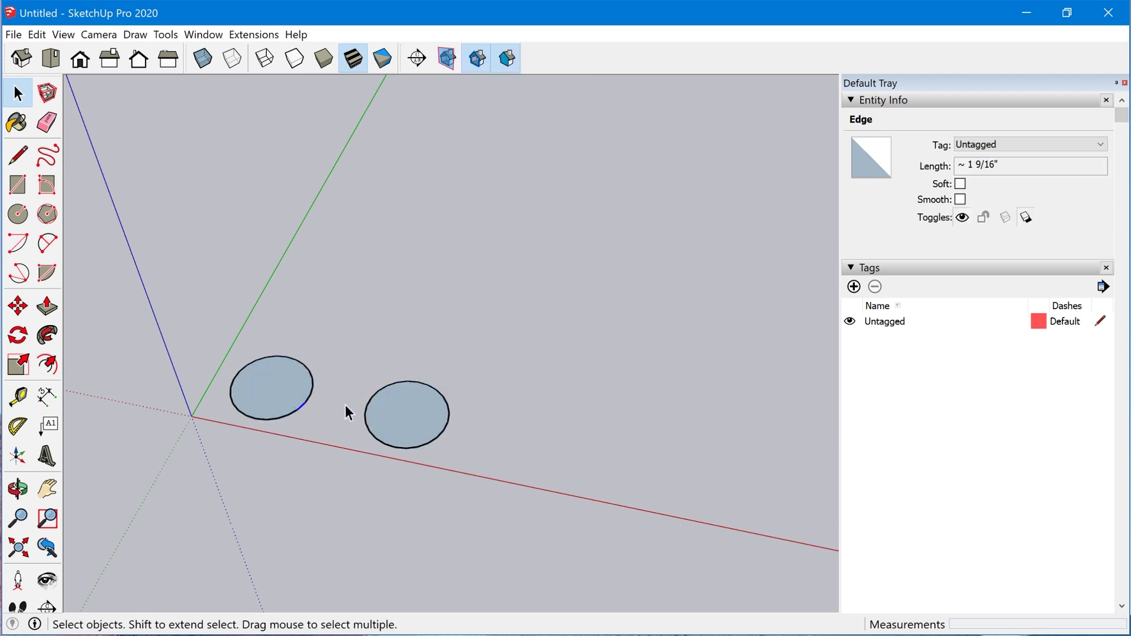
pyautogui.click(365, 413)
# Weld the edges of the copied circle, the one farther from the origin, back into one curve
pyautogui.doubleClick(406, 415)
pyautogui.rightClick(449, 418)
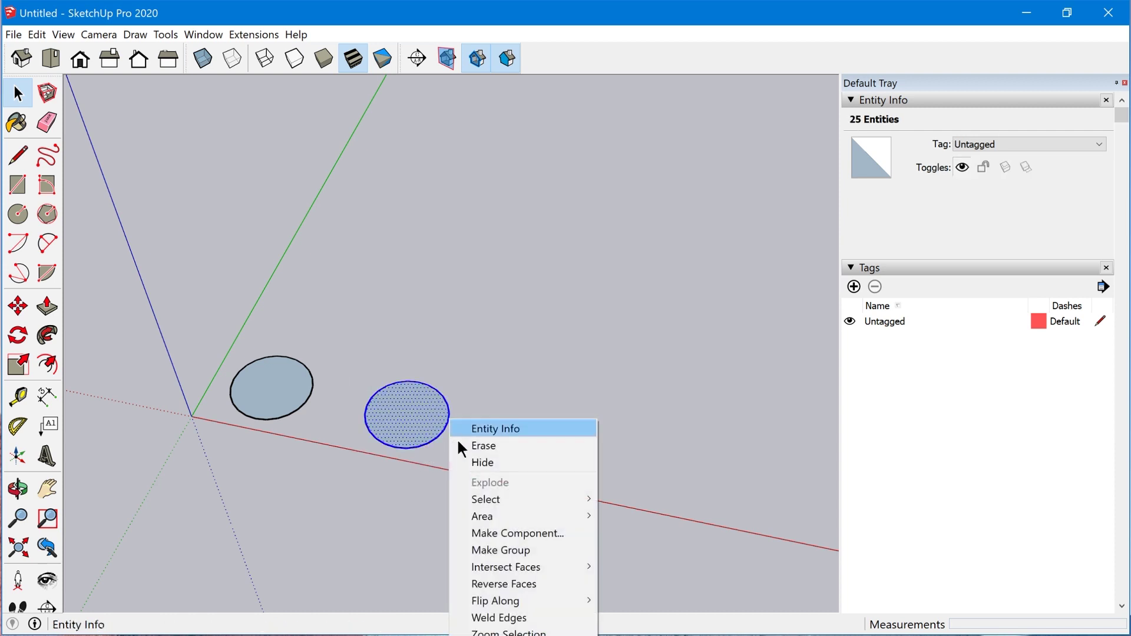
pyautogui.click(498, 616)
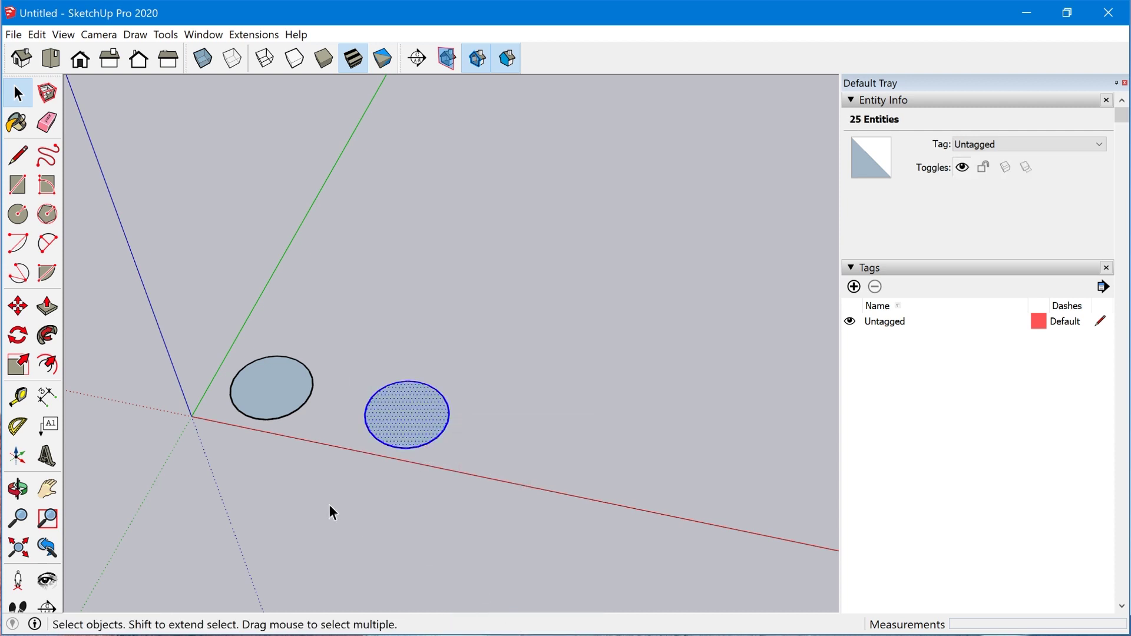
# Compare the outlines of the exploded and the welded circle by selecting parts of each
pyautogui.scroll(3, 293, 461)
pyautogui.scroll(2, 280, 396)
pyautogui.click(289, 360)
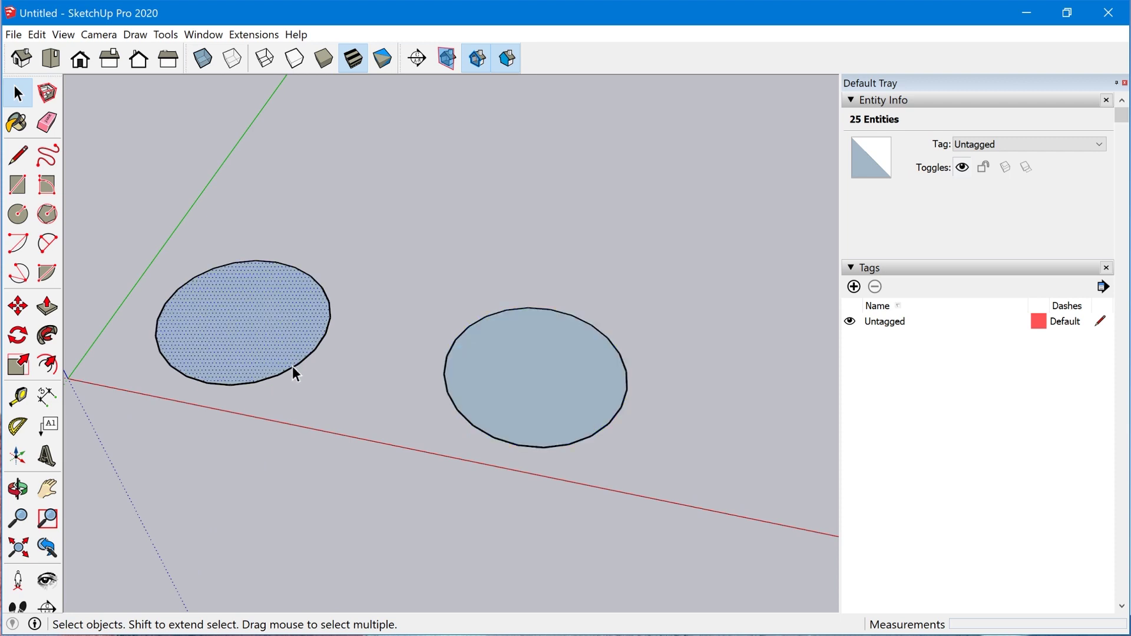
pyautogui.click(313, 354)
pyautogui.click(446, 361)
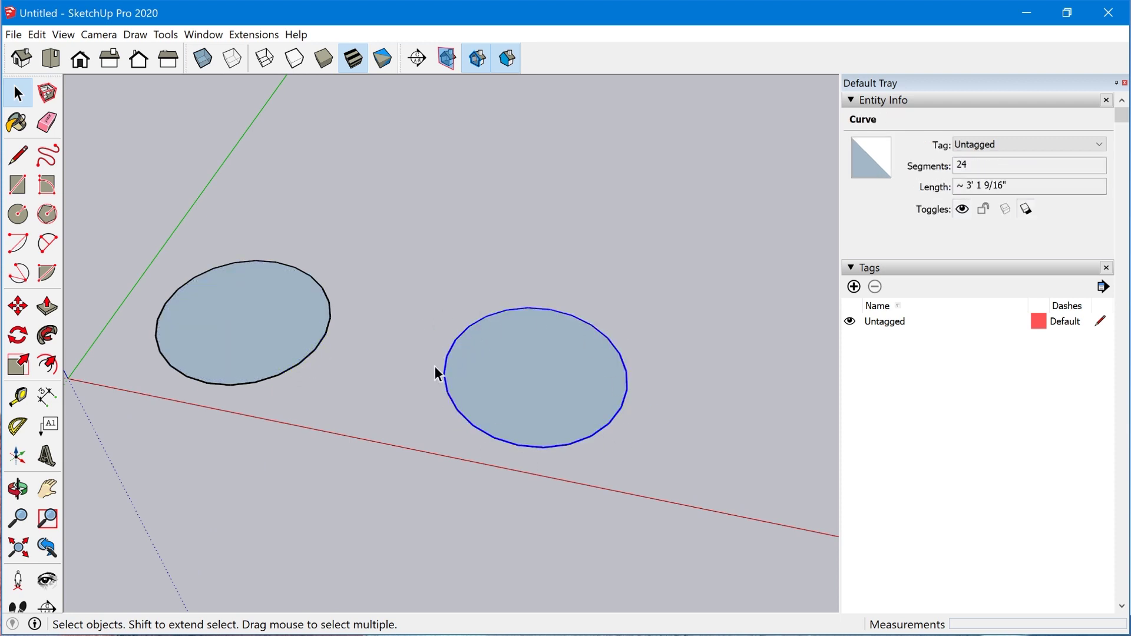
# Push/Pull the exploded circle and the welded circle up into cylinders of equal height, about 1' 3"
pyautogui.moveTo(538, 465); pyautogui.dragTo(597, 440, button='middle')
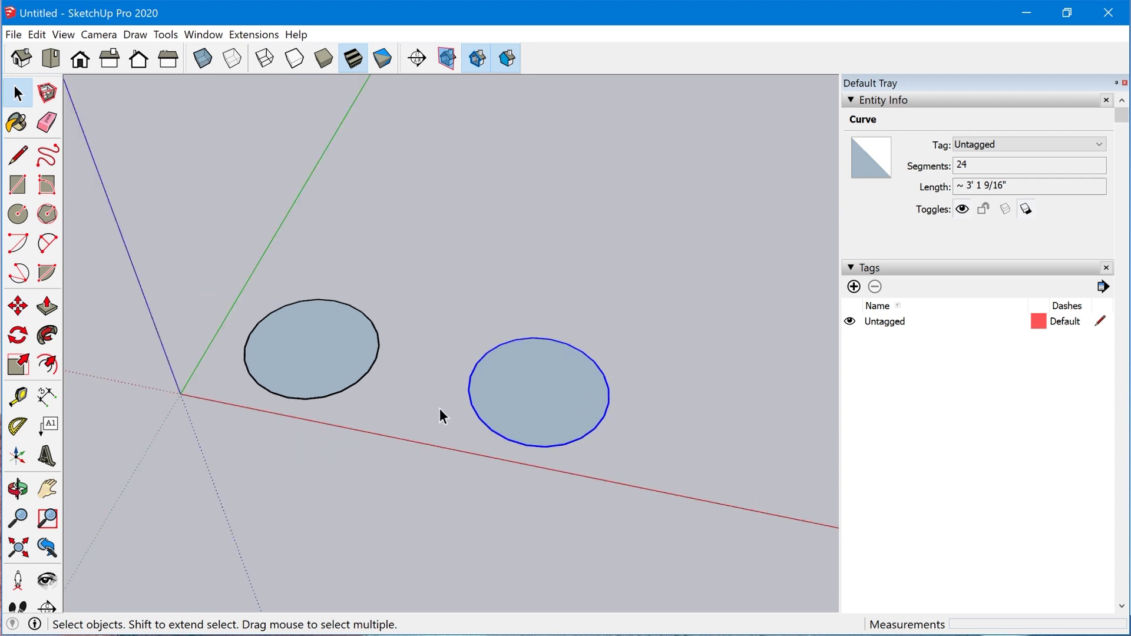
pyautogui.press('p')
pyautogui.moveTo(323, 362); pyautogui.dragTo(328, 232)
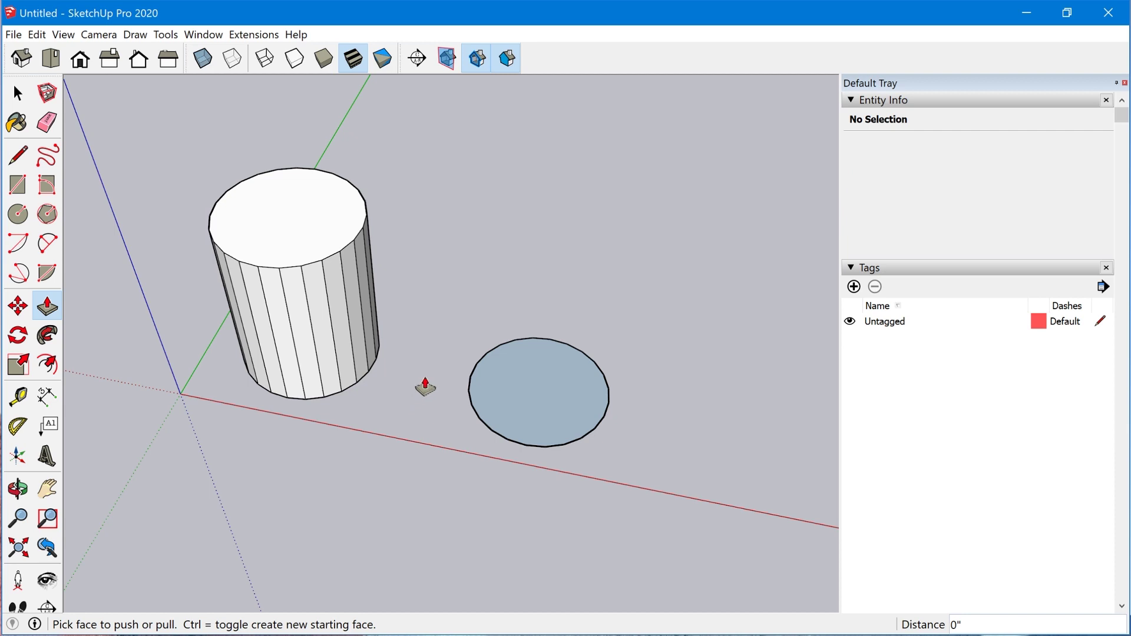
pyautogui.moveTo(526, 399); pyautogui.dragTo(338, 260)
pyautogui.moveTo(398, 400); pyautogui.dragTo(570, 293, button='middle')
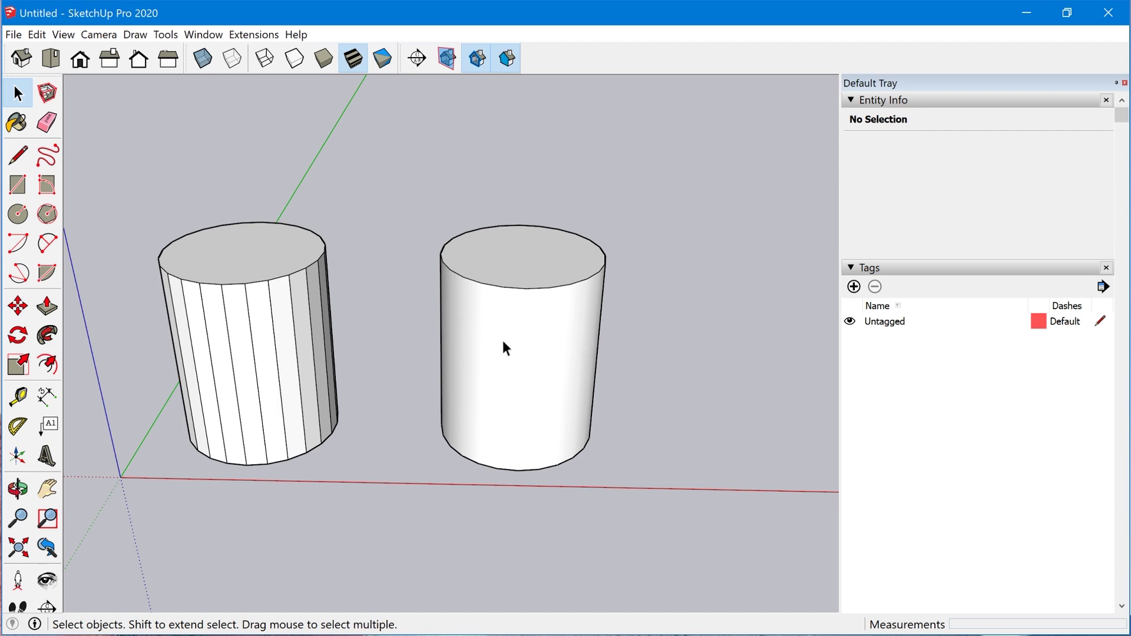
# Show hidden geometry and inspect the properties of a dashed side edge on the welded cylinder
pyautogui.click(65, 34)
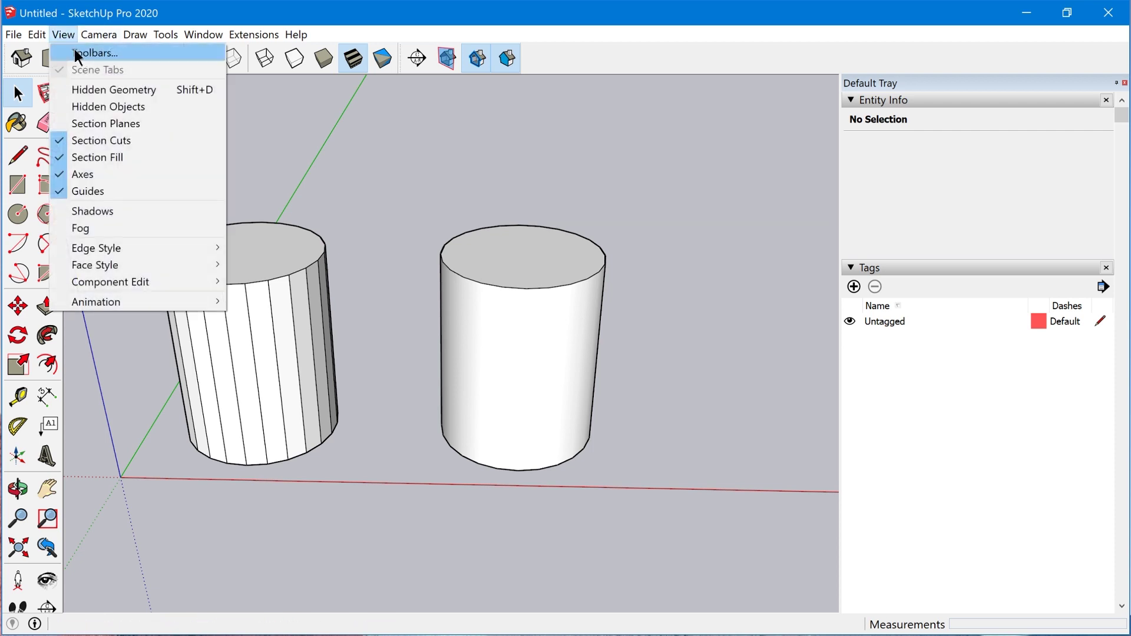
pyautogui.click(108, 89)
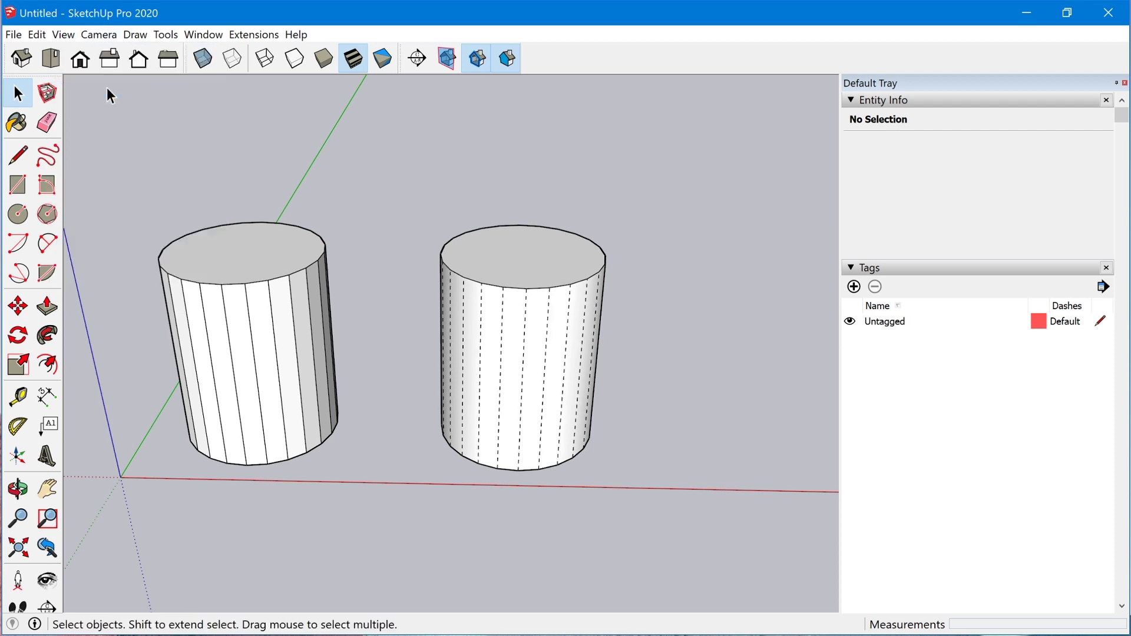
pyautogui.scroll(5, 523, 356)
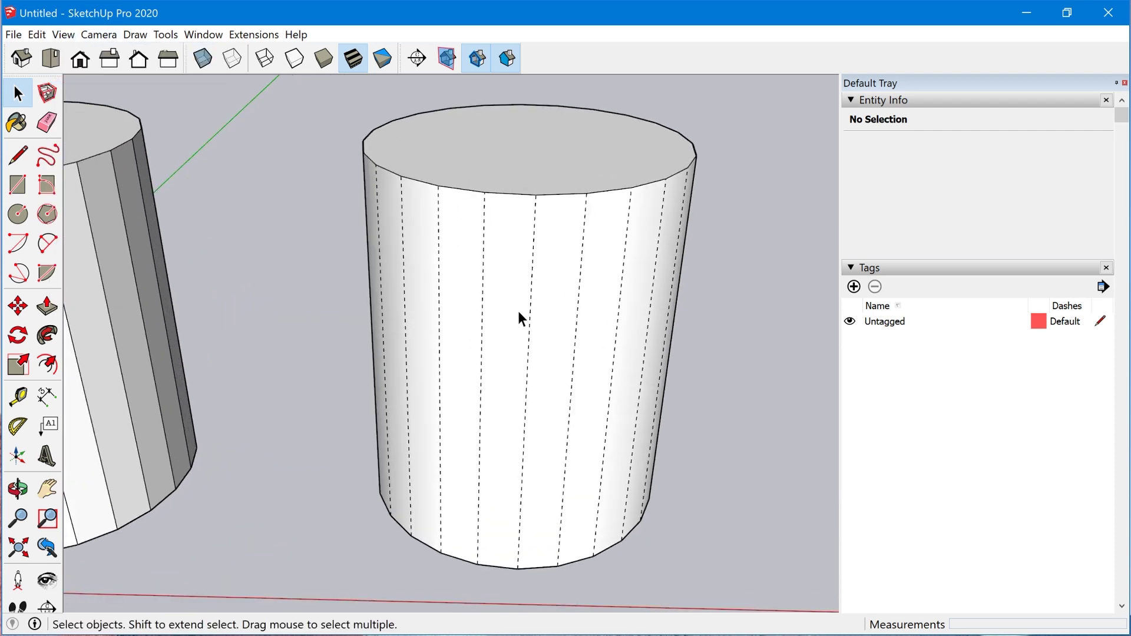
pyautogui.click(482, 316)
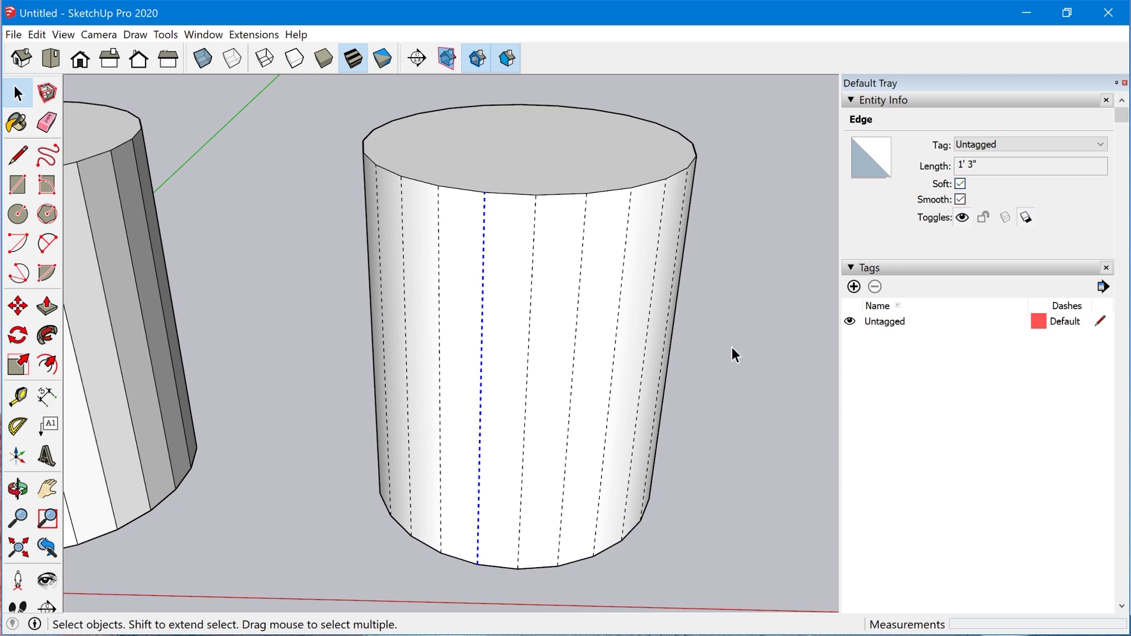
# Clear the edge selection and turn the display of hidden geometry off
pyautogui.scroll(-4, 730, 373)
pyautogui.click(730, 373)
pyautogui.scroll(-2, 730, 373)
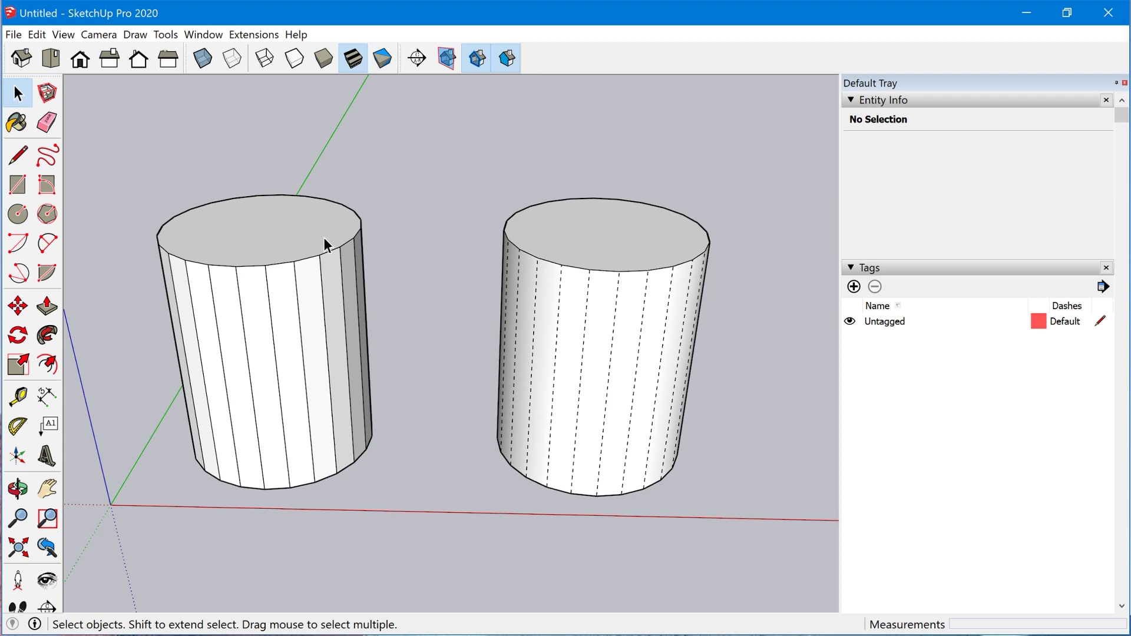
pyautogui.click(66, 34)
pyautogui.click(112, 89)
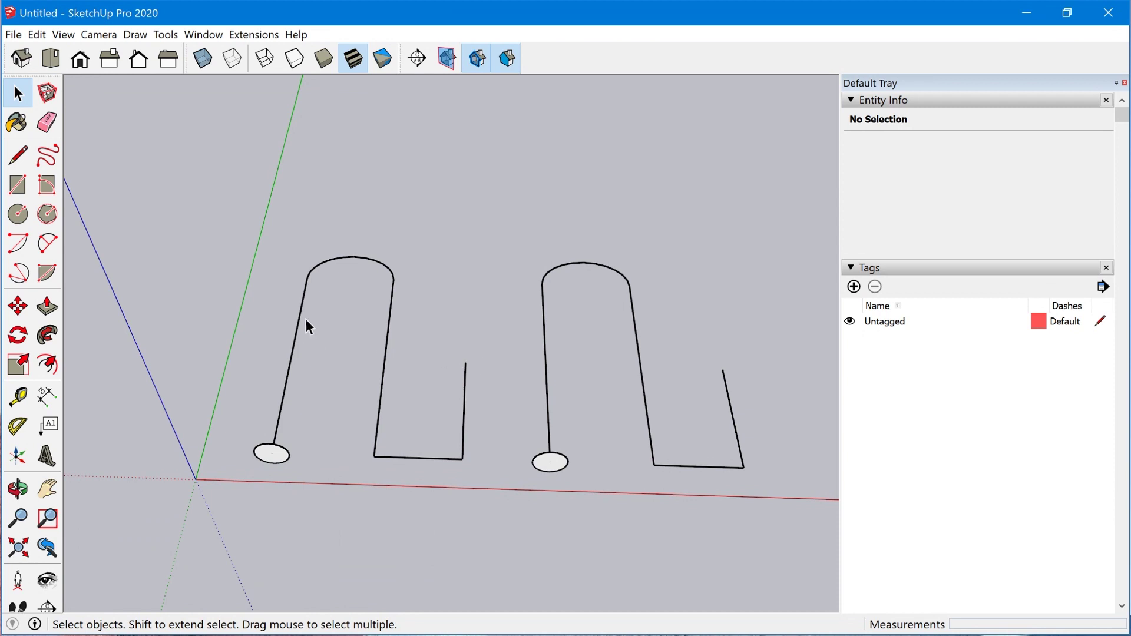
# Check the separate straight edges and the arc of the path nearer the origin by selecting them one by one
pyautogui.click(300, 317)
pyautogui.click(345, 259)
pyautogui.click(388, 312)
pyautogui.click(391, 270)
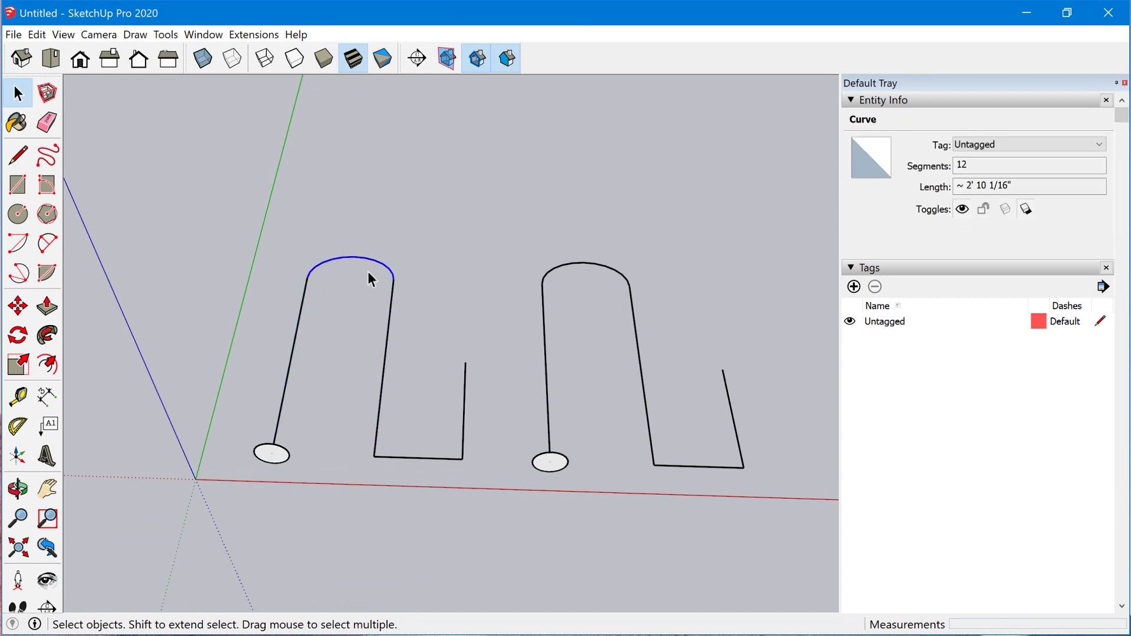
pyautogui.click(417, 459)
pyautogui.click(464, 408)
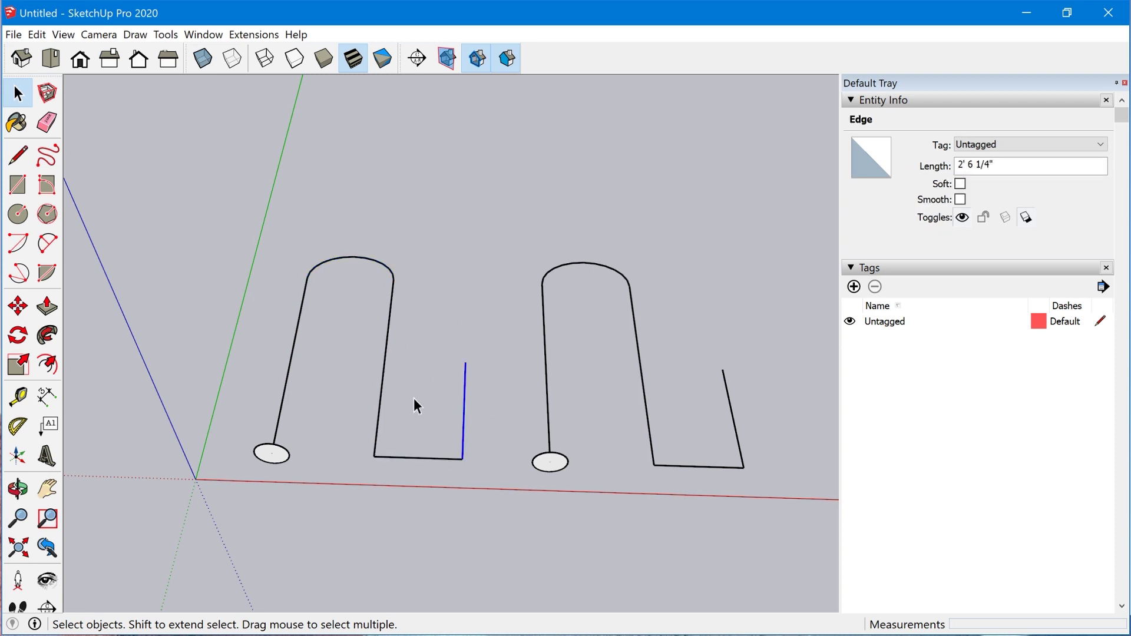
# Select all connected edges of the path nearer the origin and extrude its circular profile along them with Follow Me
pyautogui.tripleClick(384, 366)
pyautogui.click(47, 335)
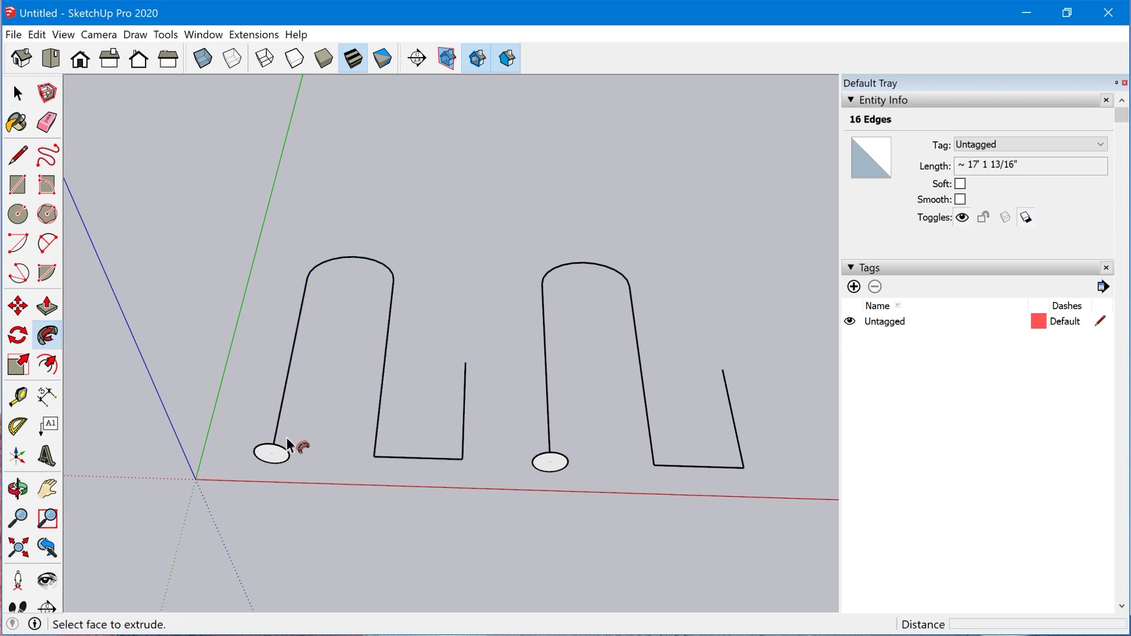
pyautogui.click(274, 453)
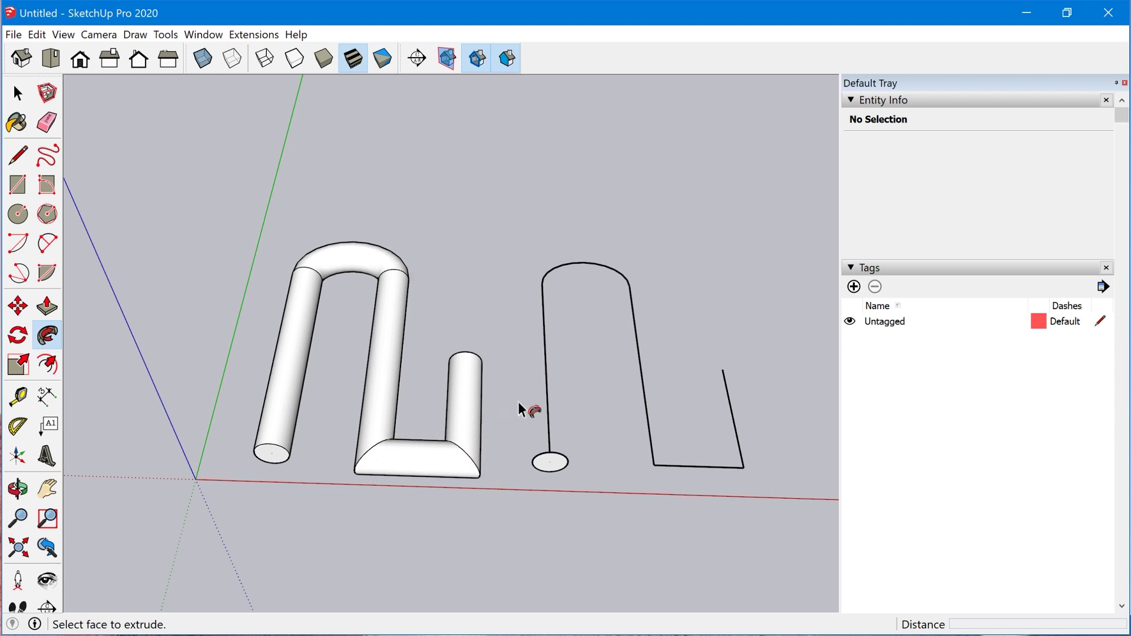
# Select all connected edges of the path farther from the origin and weld them into one curve
pyautogui.press('space')
pyautogui.tripleClick(641, 365)
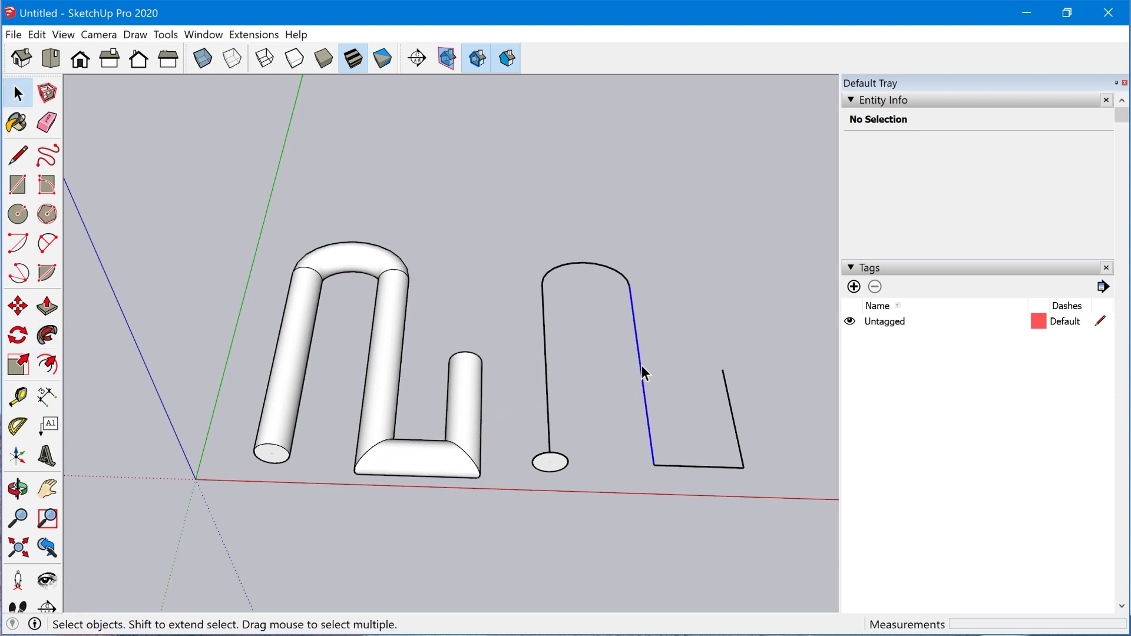
pyautogui.rightClick(641, 366)
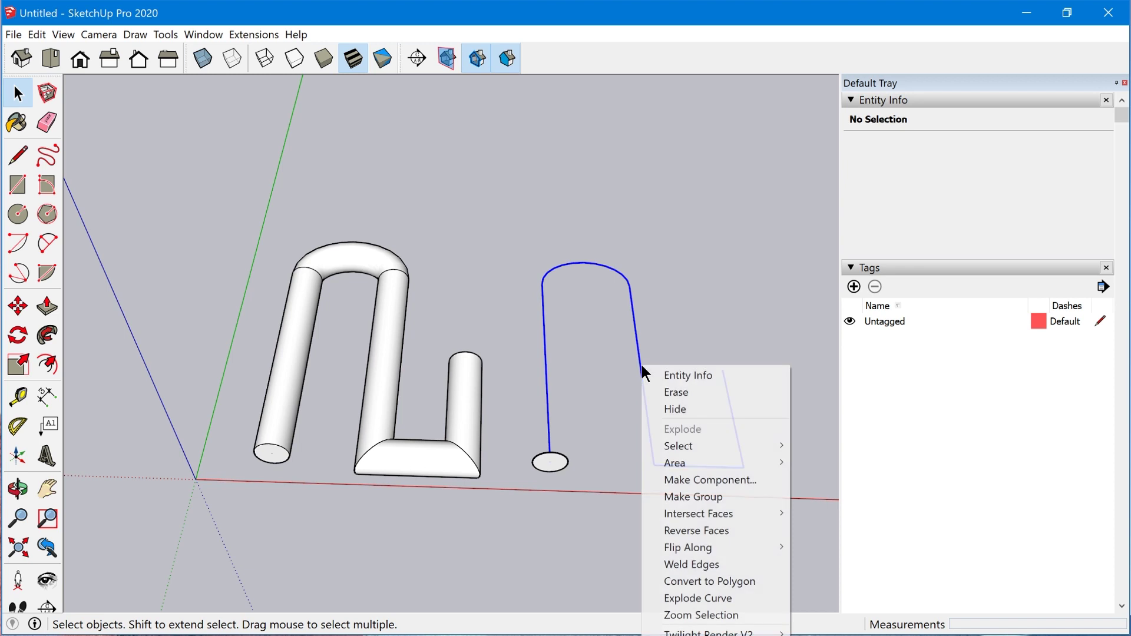
pyautogui.click(714, 563)
# Extrude the circular profile along the welded path farther from the origin with Follow Me
pyautogui.scroll(3, 765, 468)
pyautogui.click(47, 335)
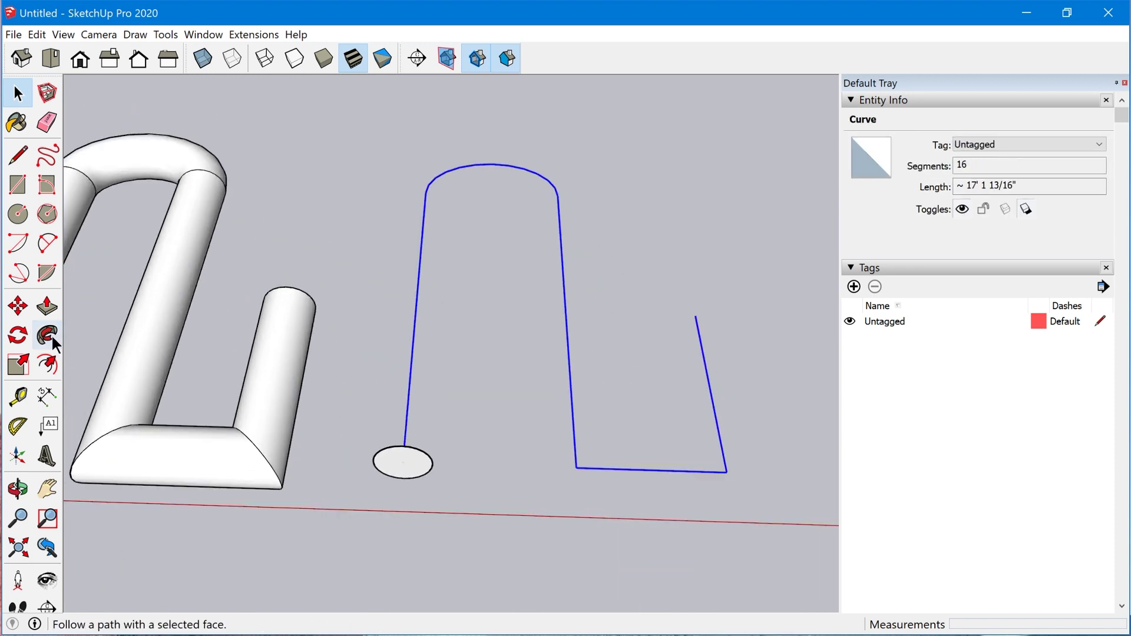
pyautogui.click(407, 469)
pyautogui.moveTo(523, 370); pyautogui.dragTo(434, 400, button='middle')
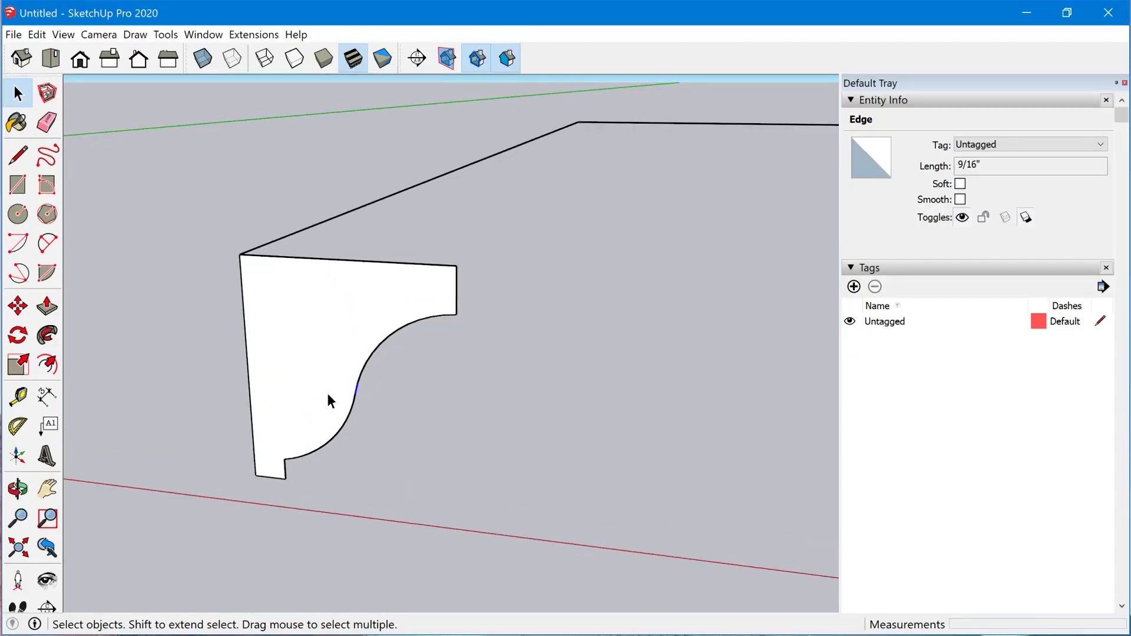
# Extrude the unwelded crown molding profile along its three-edge path with Follow Me, and undo the extrusion
pyautogui.moveTo(328, 397)
pyautogui.mouseDown(button='middle')
pyautogui.moveTo(346, 313)
pyautogui.moveTo(400, 308)
pyautogui.mouseUp(button='middle')
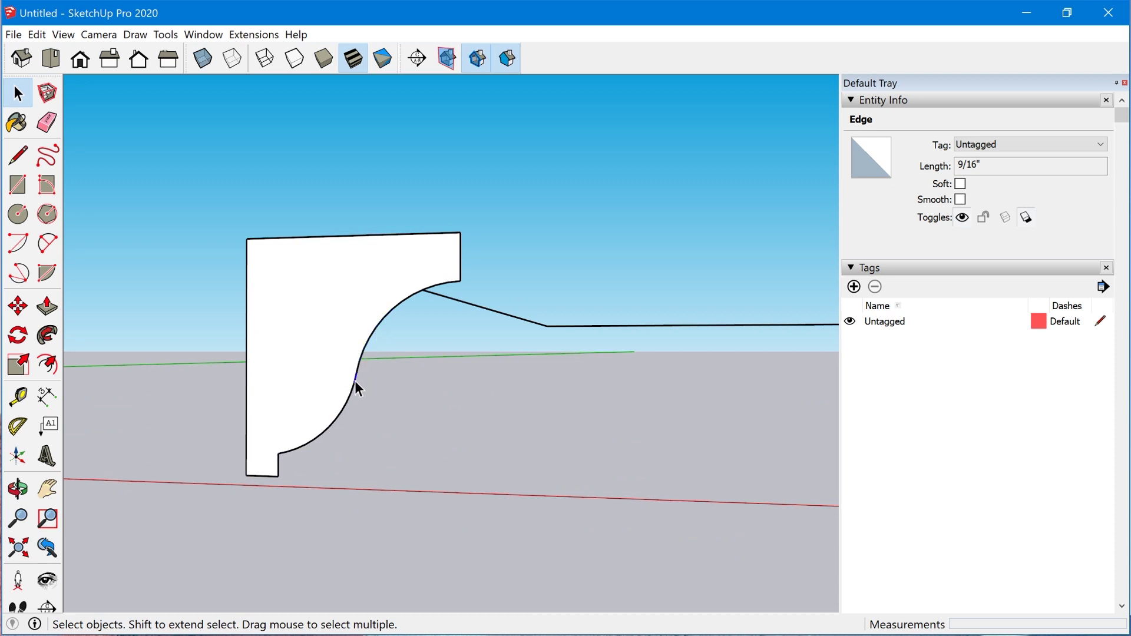
pyautogui.scroll(-3, 308, 379)
pyautogui.moveTo(308, 379); pyautogui.dragTo(424, 370, button='middle')
pyautogui.tripleClick(433, 330)
pyautogui.keyDown('shift'); pyautogui.doubleClick(331, 321); pyautogui.keyUp('shift')
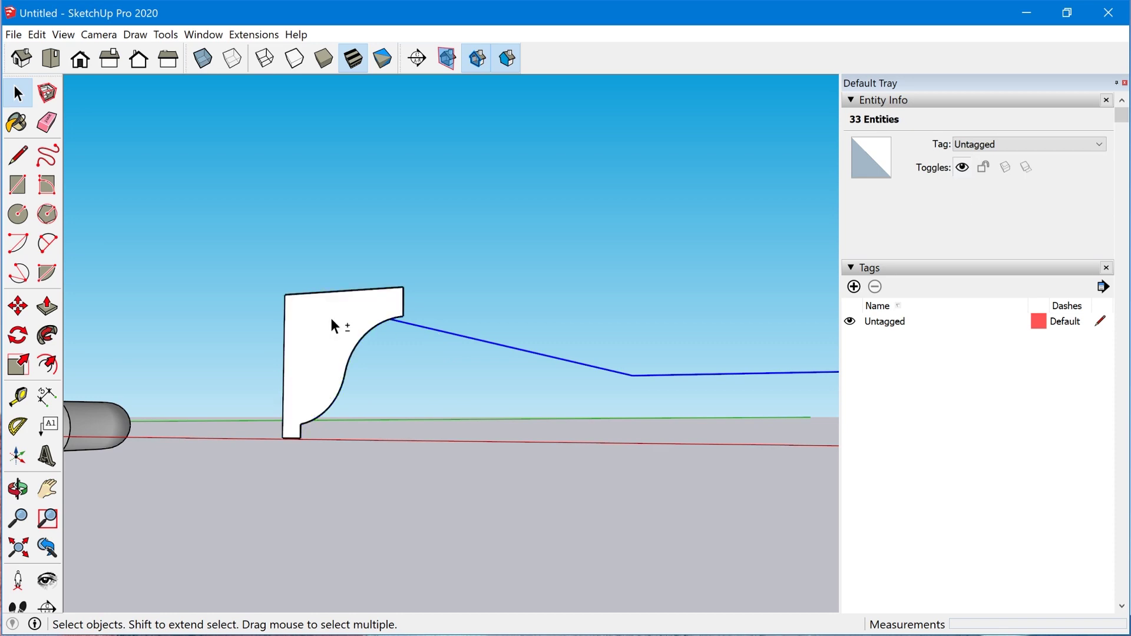
pyautogui.click(48, 334)
pyautogui.click(306, 338)
pyautogui.moveTo(506, 406); pyautogui.dragTo(434, 291, button='middle')
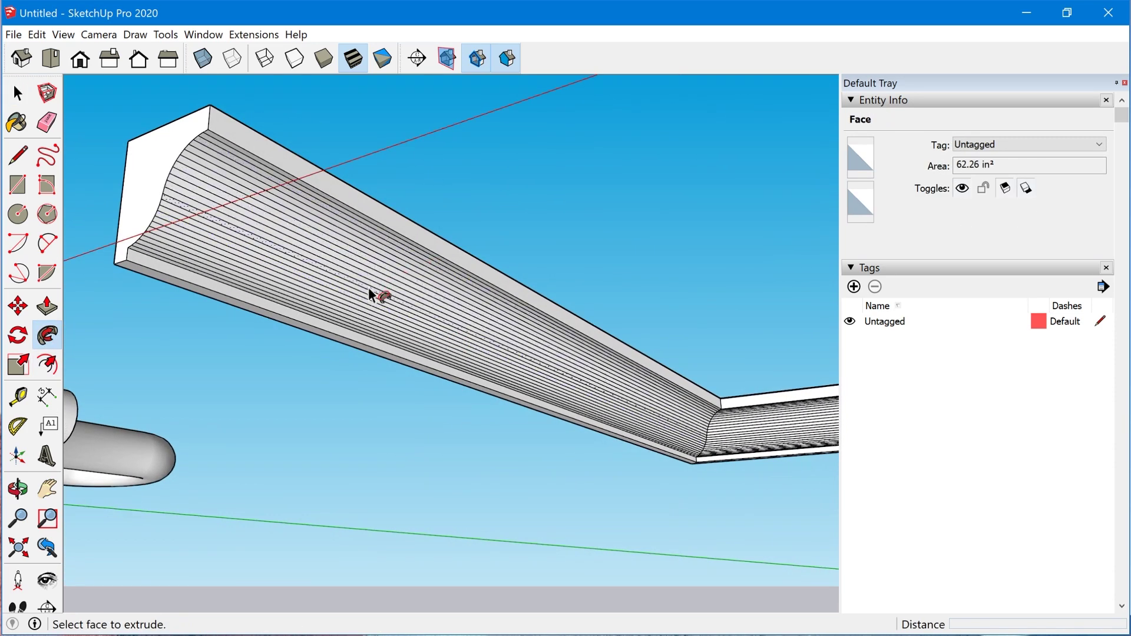
pyautogui.moveTo(346, 323); pyautogui.dragTo(437, 364, button='middle')
pyautogui.hotkey('ctrl', 'z')
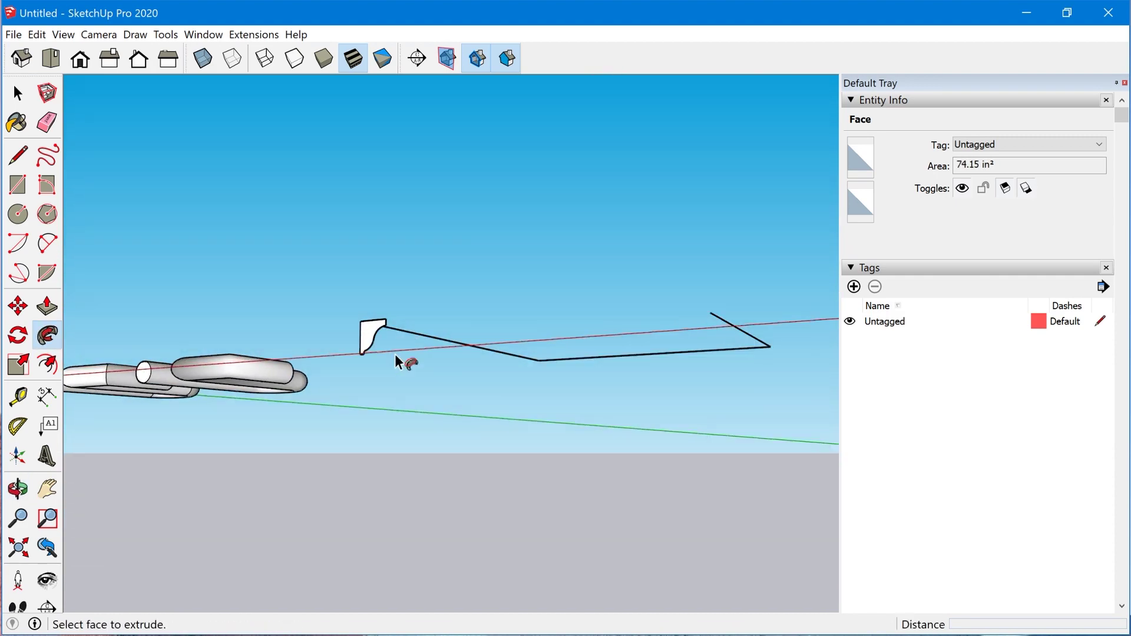
# Select the molding profile with all its bounding edges and weld the edges into one curve
pyautogui.scroll(5, 365, 321)
pyautogui.press('space')
pyautogui.doubleClick(421, 334)
pyautogui.rightClick(422, 334)
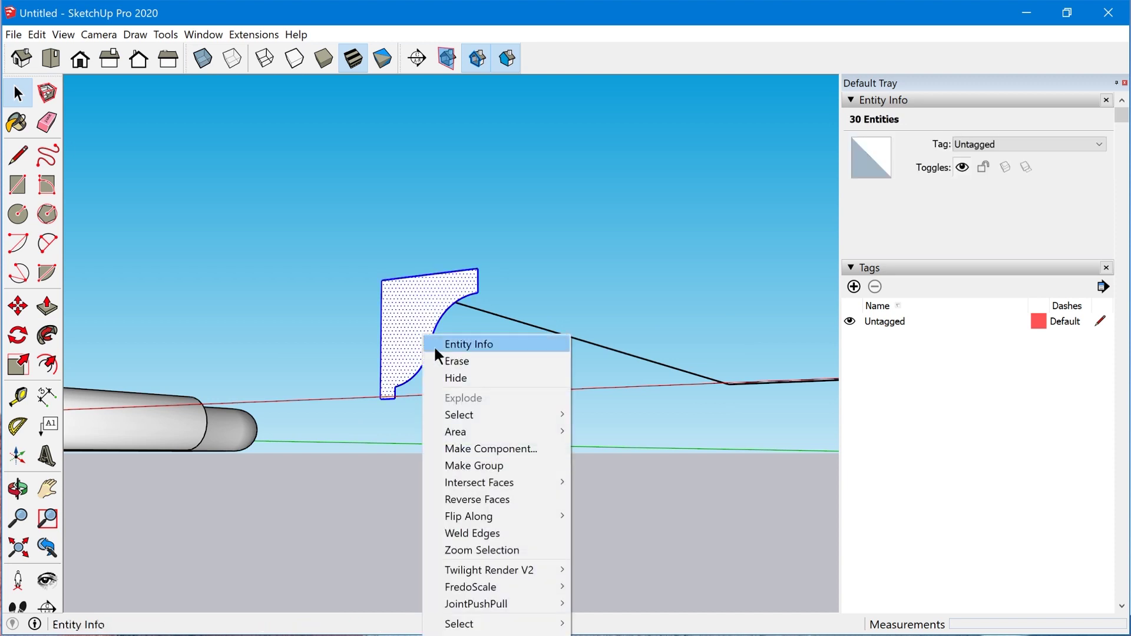
pyautogui.click(472, 534)
# Extrude the fully welded molding profile along its path with Follow Me, and undo the extrusion
pyautogui.click(510, 322)
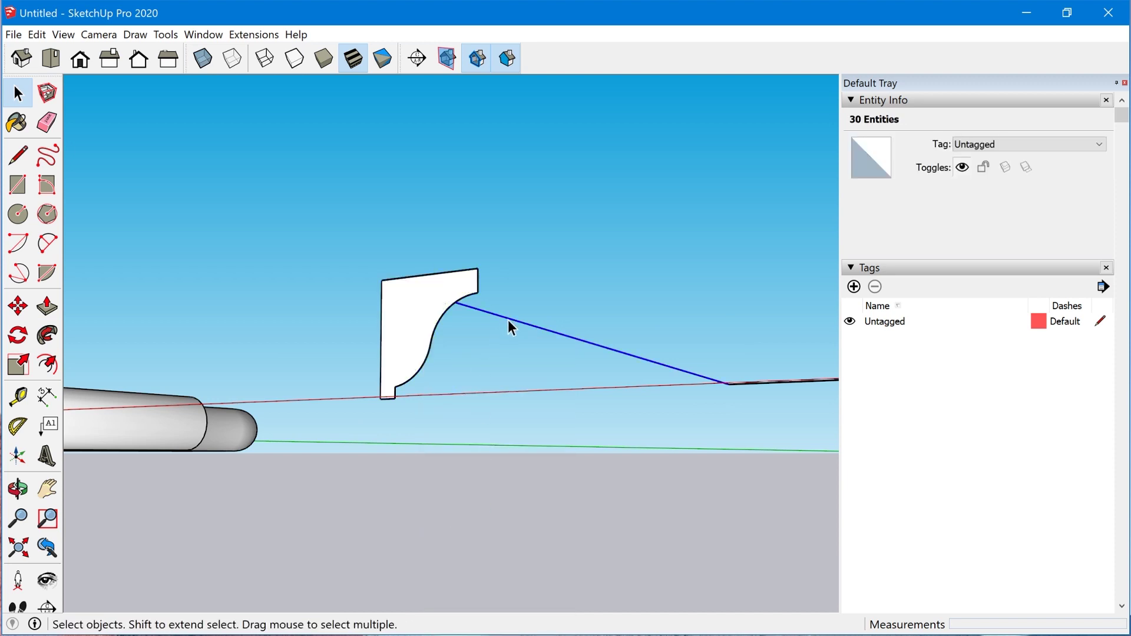
pyautogui.click(48, 336)
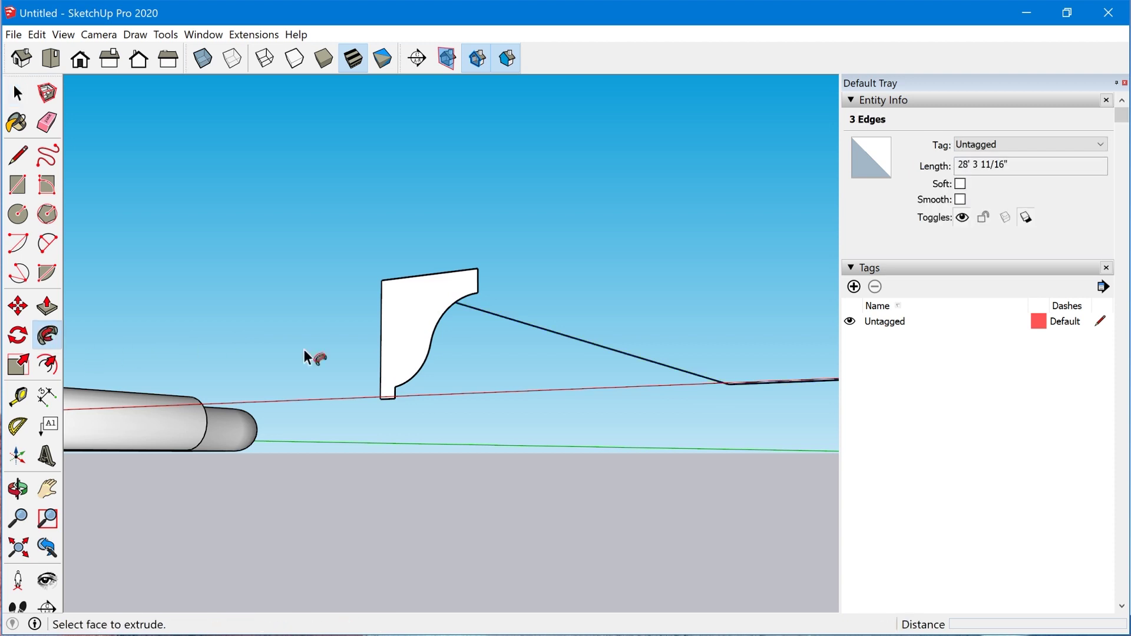
pyautogui.click(407, 327)
pyautogui.moveTo(341, 332); pyautogui.dragTo(537, 277, button='middle')
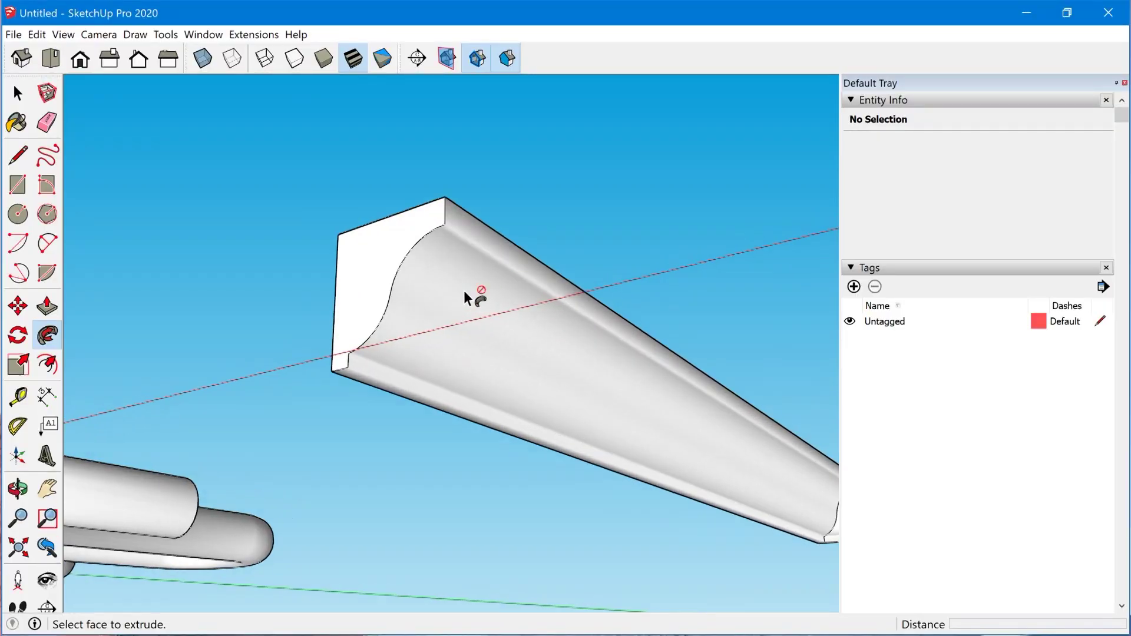
pyautogui.scroll(2, 447, 306)
pyautogui.hotkey('ctrl', 'z')
# Select the molding profile with its bounding edges and explode its welded curve into separate edges
pyautogui.press('space')
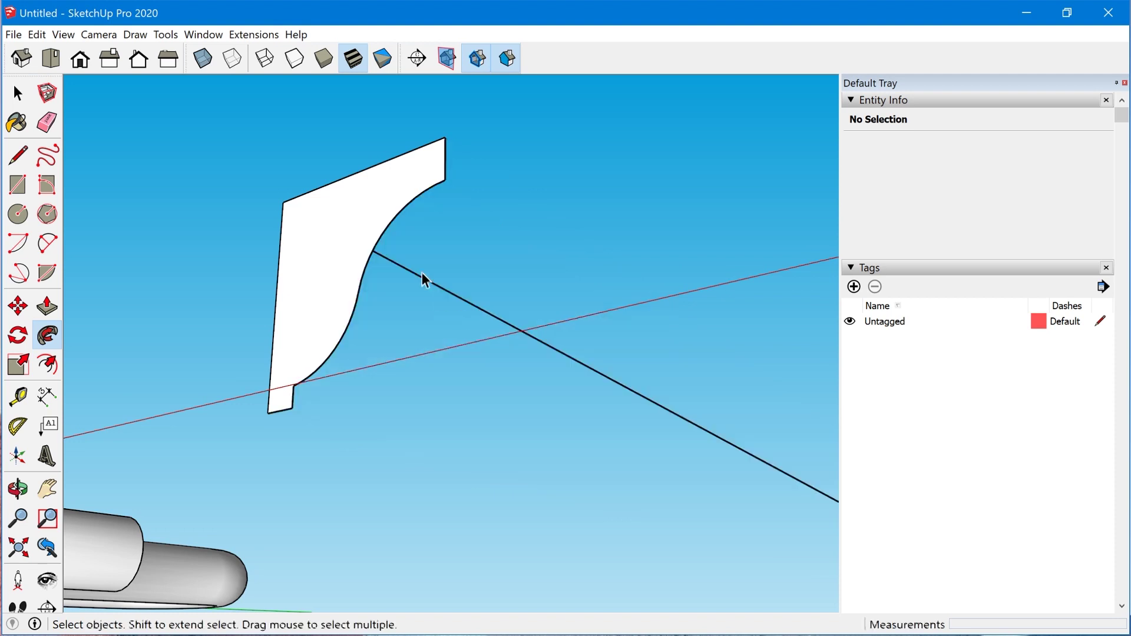
pyautogui.doubleClick(343, 239)
pyautogui.rightClick(356, 275)
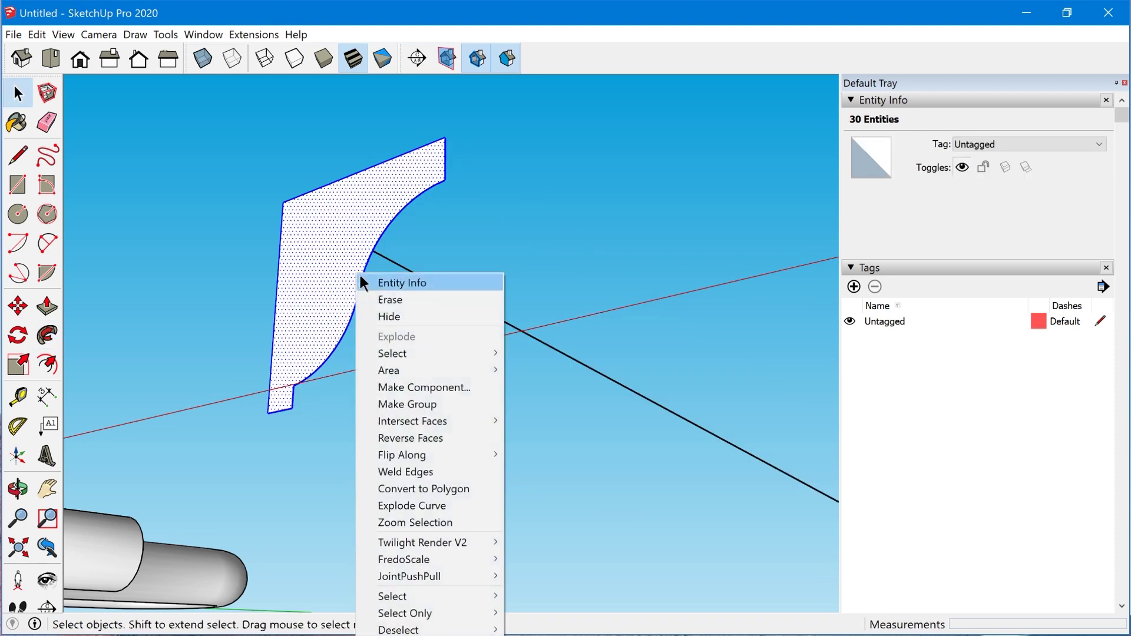
pyautogui.moveTo(429, 422)
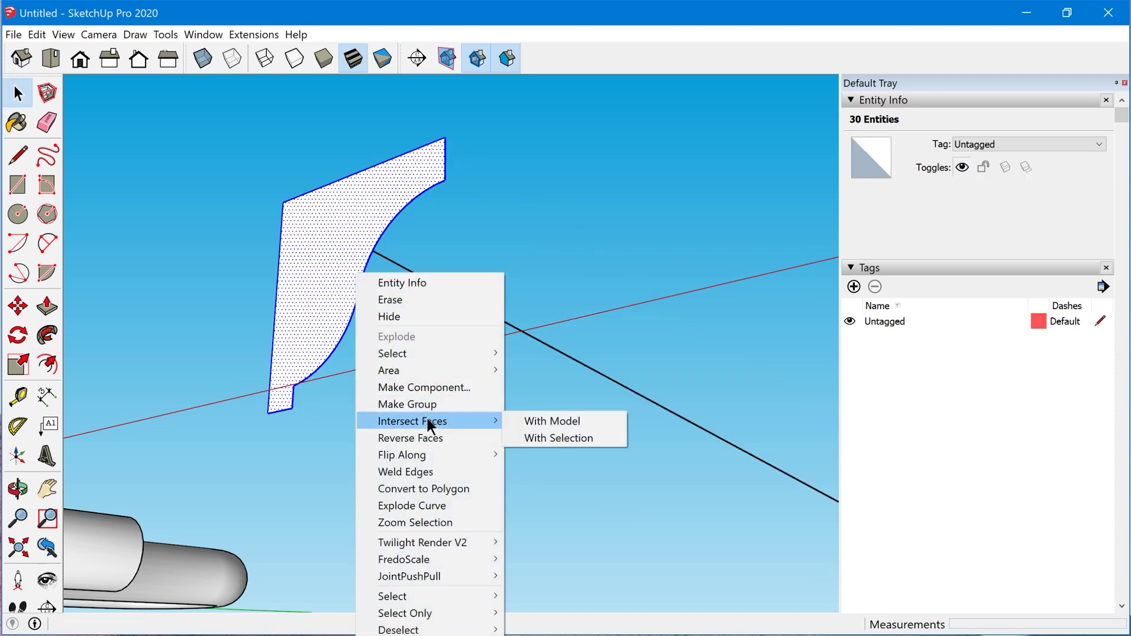
pyautogui.click(451, 502)
pyautogui.moveTo(368, 280); pyautogui.dragTo(426, 329, button='middle')
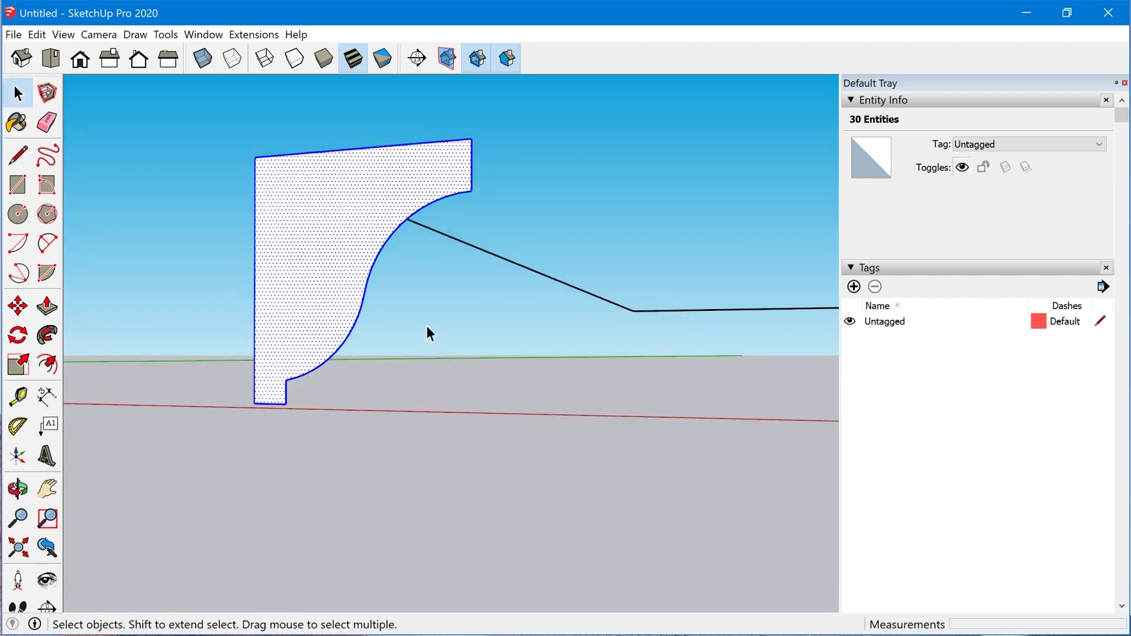
# Select only the 24 edges of the profile's S-shaped curve and weld them into one curve
pyautogui.click(355, 325)
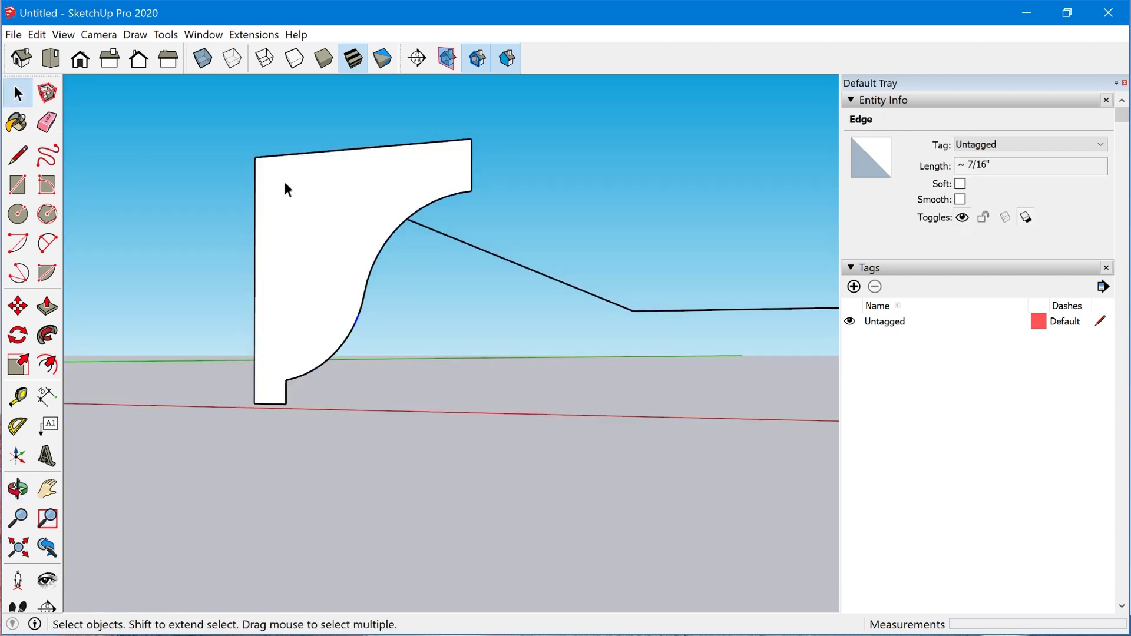
pyautogui.moveTo(278, 175); pyautogui.dragTo(508, 392)
pyautogui.moveTo(412, 297)
pyautogui.mouseDown(button='middle')
pyautogui.moveTo(210, 228)
pyautogui.moveTo(295, 197)
pyautogui.moveTo(469, 295)
pyautogui.moveTo(397, 288)
pyautogui.mouseUp(button='middle')
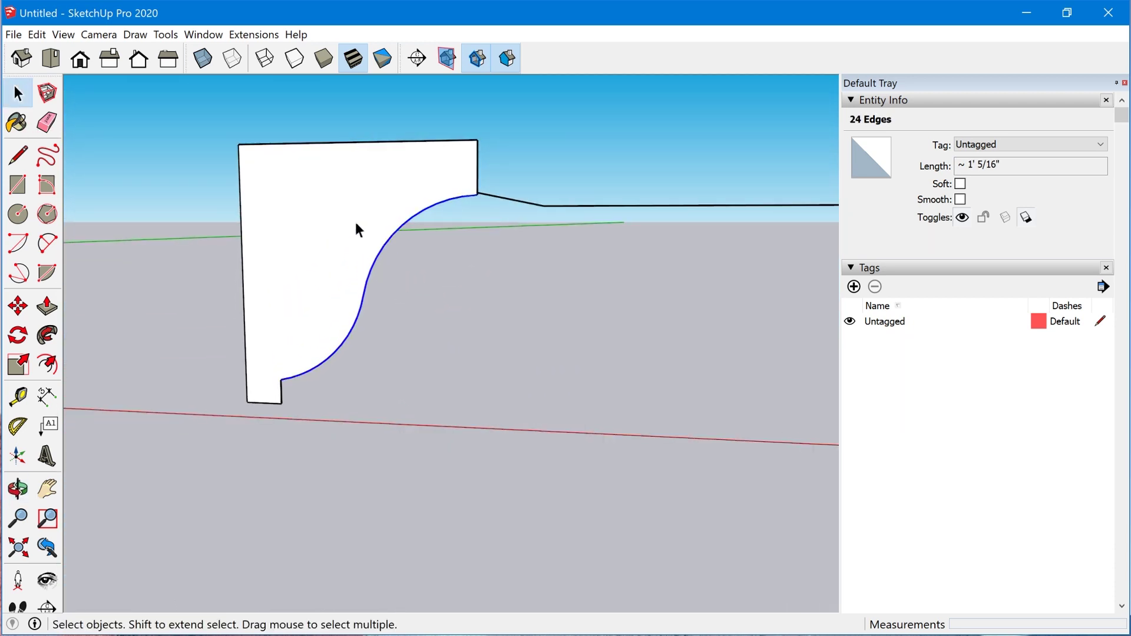
pyautogui.rightClick(389, 235)
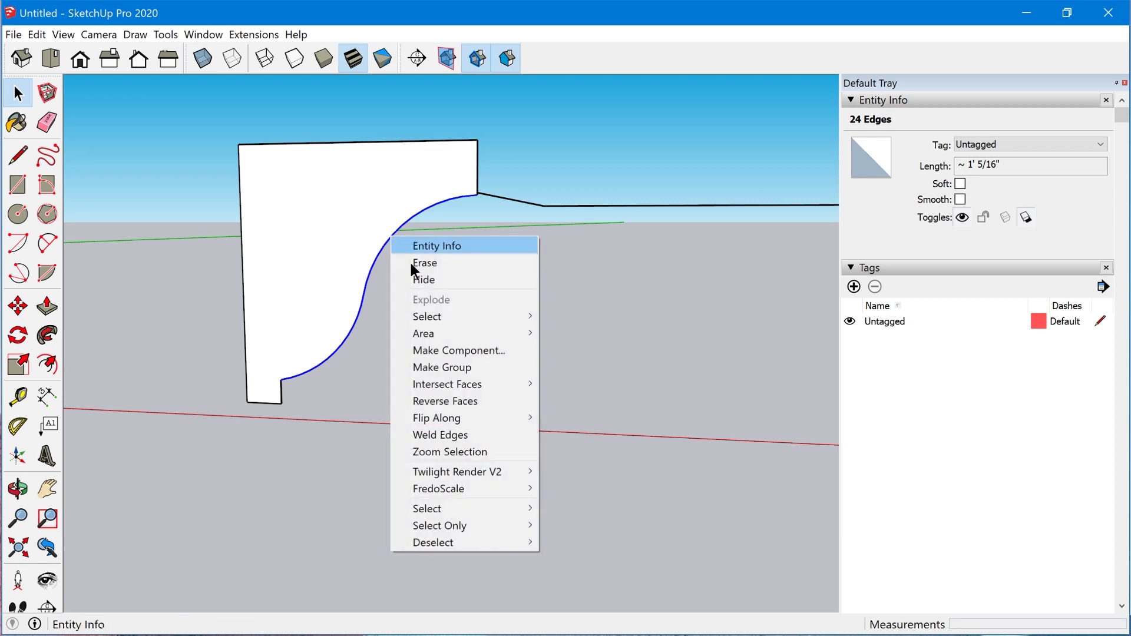
pyautogui.click(468, 429)
# Select the molding's three-edge path and extrude the profile with the welded S-curve along it using Follow Me
pyautogui.scroll(-3, 352, 348)
pyautogui.moveTo(353, 348)
pyautogui.mouseDown(button='middle')
pyautogui.moveTo(404, 323)
pyautogui.moveTo(430, 396)
pyautogui.moveTo(360, 331)
pyautogui.mouseUp(button='middle')
pyautogui.click(386, 231)
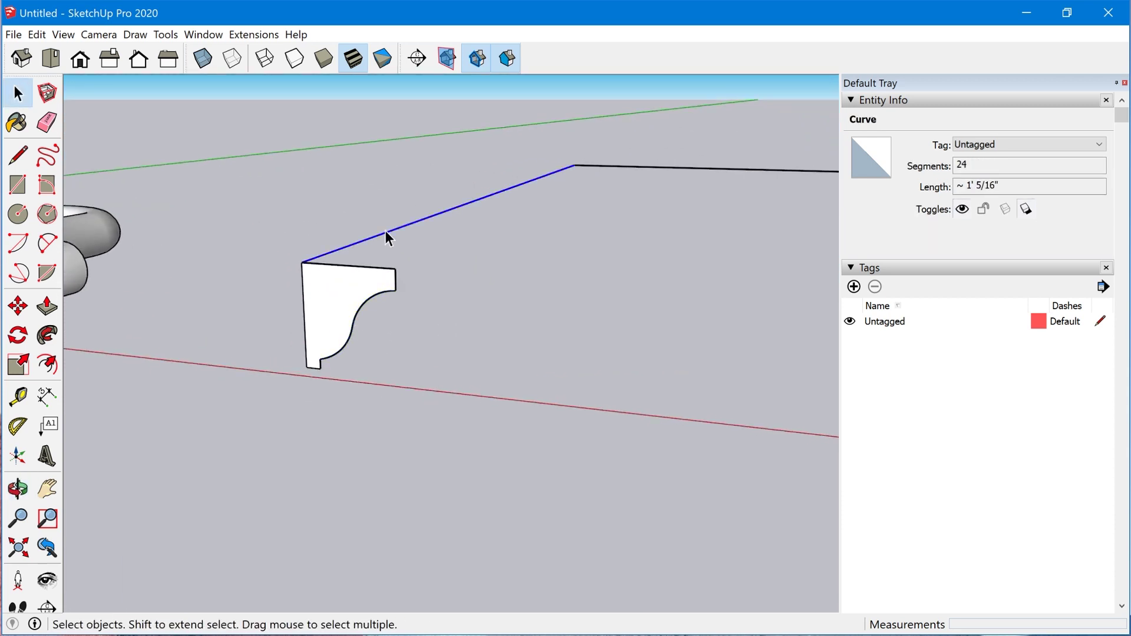
pyautogui.keyDown('shift'); pyautogui.doubleClick(323, 297); pyautogui.keyUp('shift')
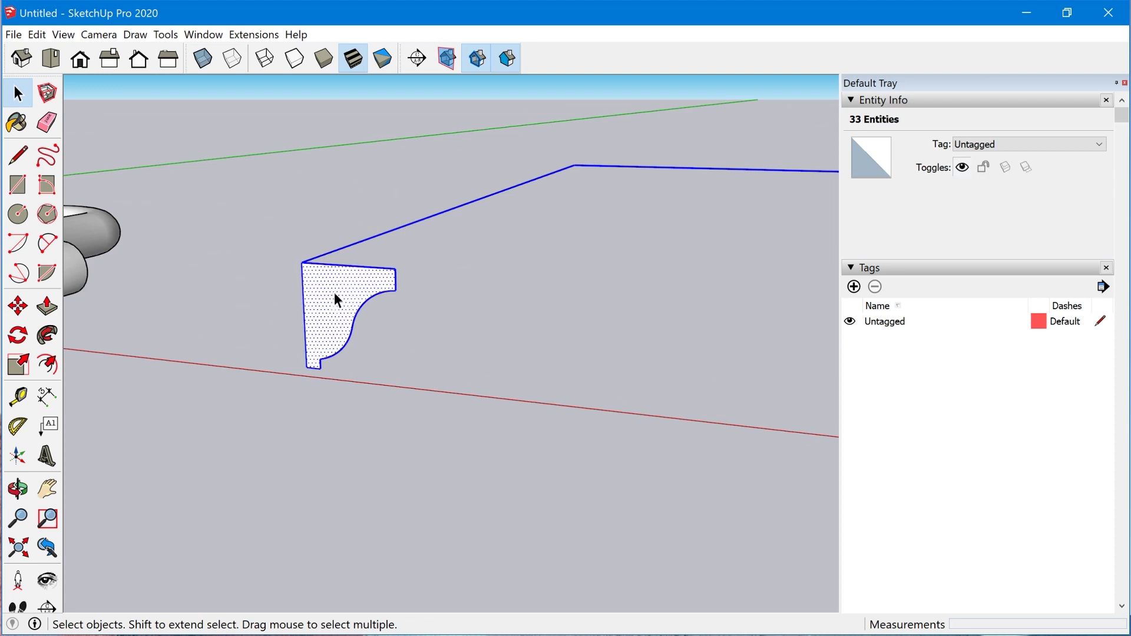
pyautogui.keyDown('shift'); pyautogui.doubleClick(336, 302); pyautogui.keyUp('shift')
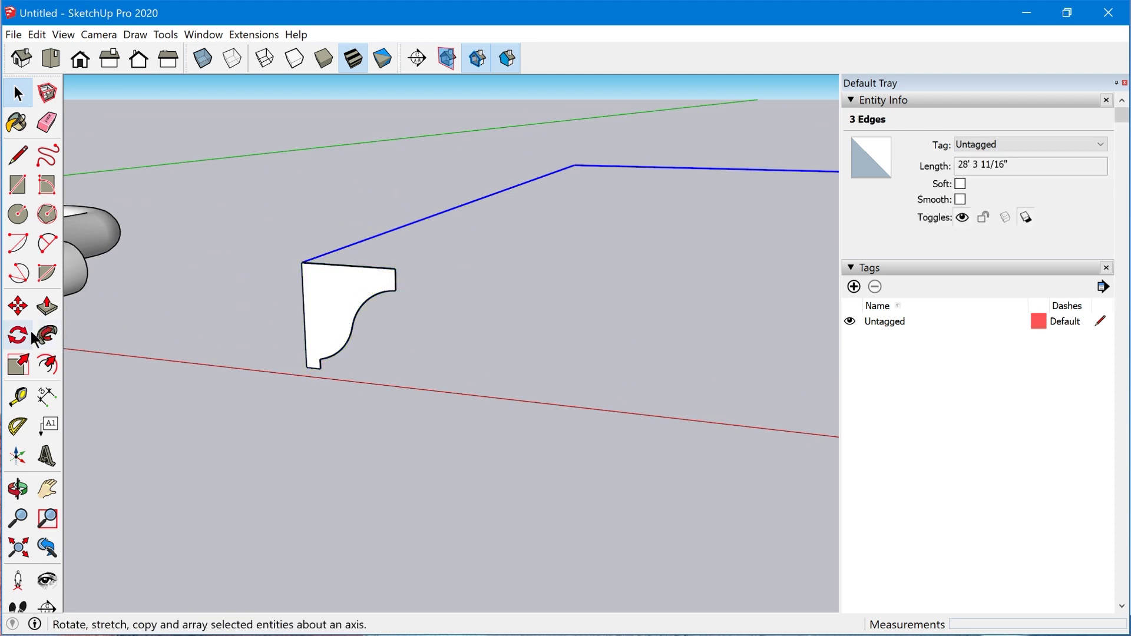
pyautogui.click(47, 335)
pyautogui.click(337, 288)
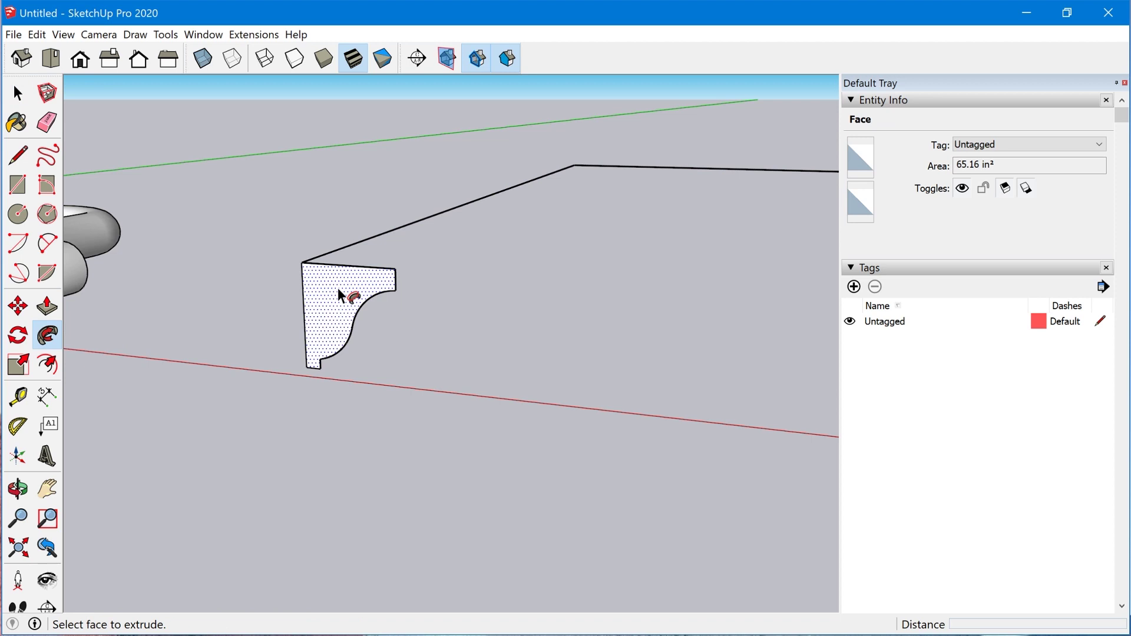
pyautogui.moveTo(628, 381); pyautogui.dragTo(442, 192, button='middle')
pyautogui.click(398, 187)
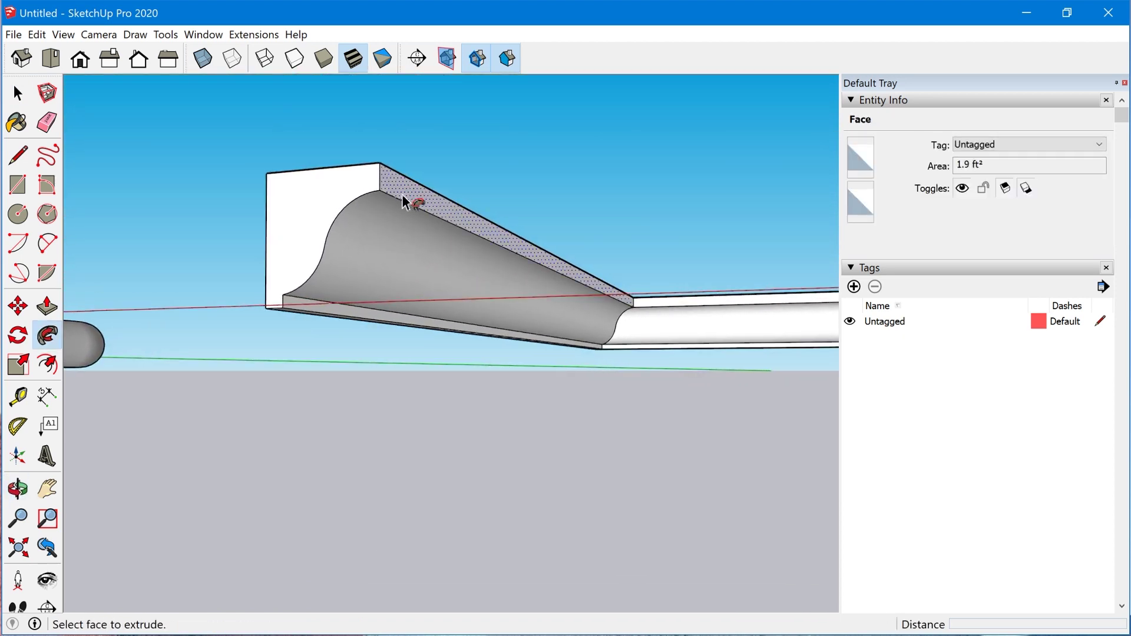
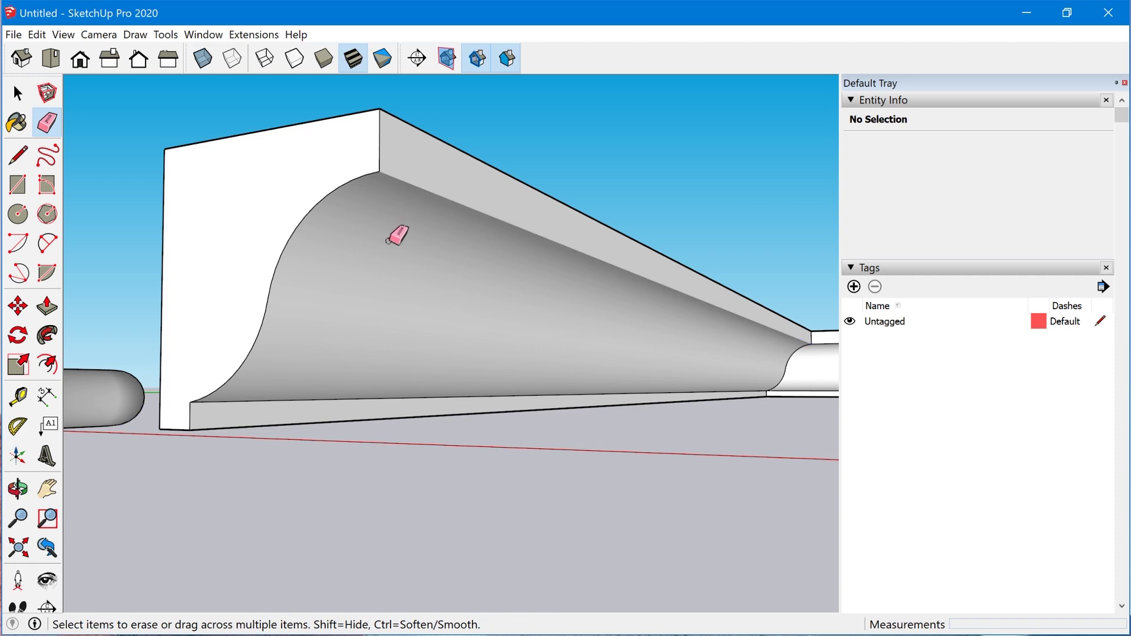
# Soften and smooth the long edge between the molding's curved surface and its flat upper band with the Eraser
pyautogui.moveTo(383, 224)
pyautogui.mouseDown(button='middle')
pyautogui.moveTo(459, 262)
pyautogui.moveTo(441, 169)
pyautogui.moveTo(343, 255)
pyautogui.moveTo(492, 177)
pyautogui.mouseUp(button='middle')
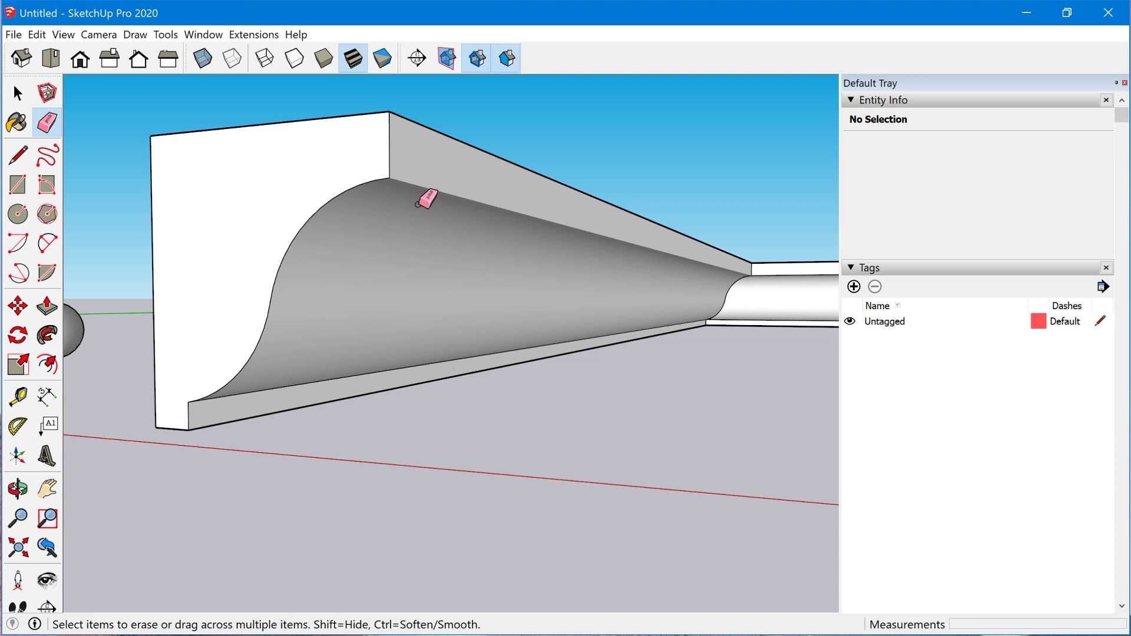
pyautogui.moveTo(548, 203); pyautogui.dragTo(448, 226, button='middle')
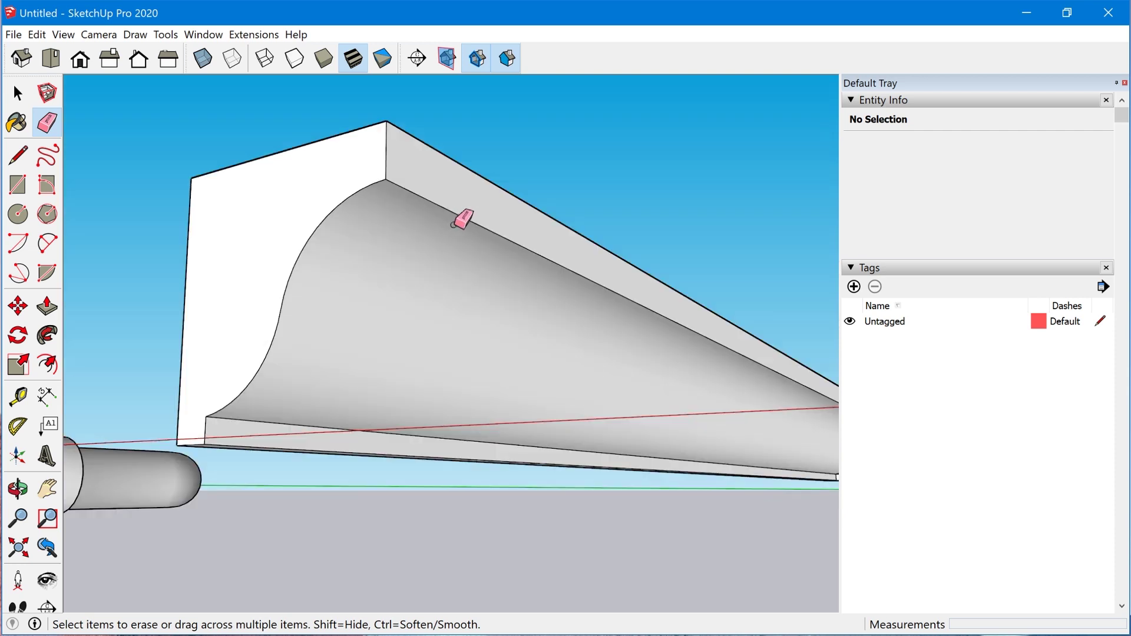
pyautogui.keyDown('ctrl'); pyautogui.moveTo(421, 214); pyautogui.dragTo(451, 192); pyautogui.keyUp('ctrl')
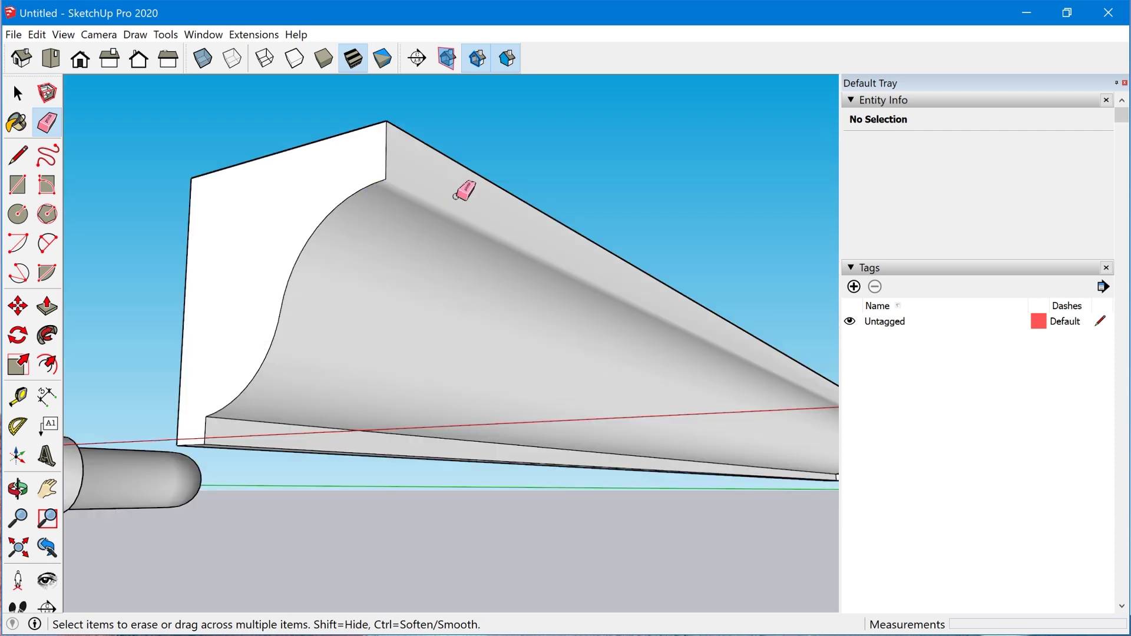
# Examine the shading along the softened upper edge of the molding from several angles and distances
pyautogui.moveTo(472, 273)
pyautogui.mouseDown(button='middle')
pyautogui.moveTo(643, 184)
pyautogui.moveTo(469, 212)
pyautogui.moveTo(370, 357)
pyautogui.moveTo(404, 391)
pyautogui.moveTo(528, 316)
pyautogui.moveTo(547, 247)
pyautogui.mouseUp(button='middle')
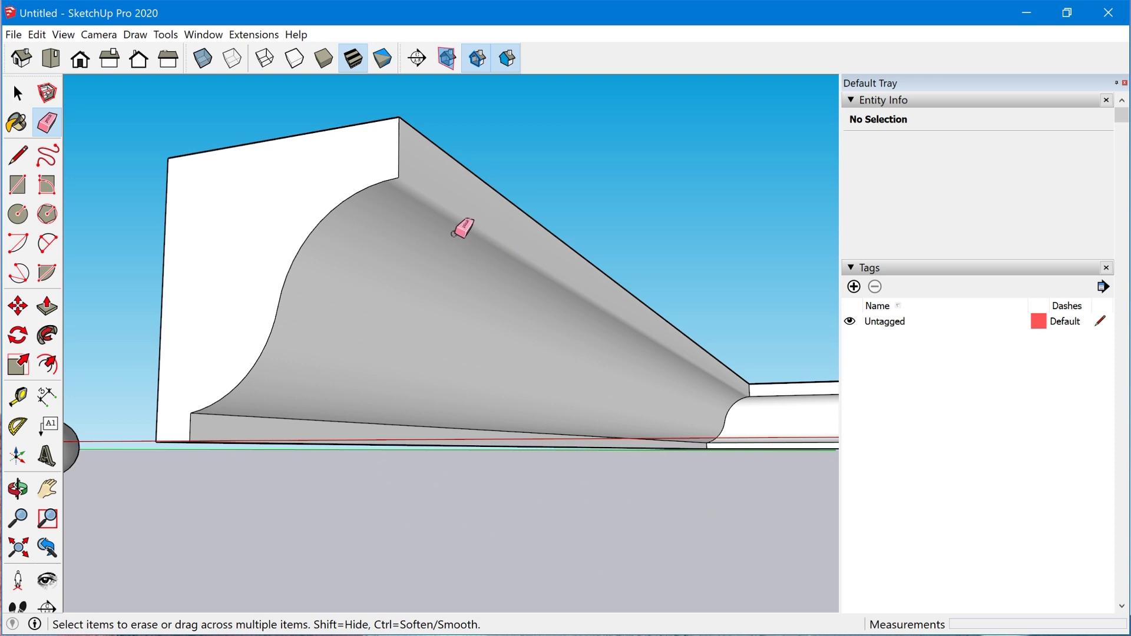
pyautogui.moveTo(467, 219)
pyautogui.mouseDown(button='middle')
pyautogui.moveTo(474, 212)
pyautogui.moveTo(471, 278)
pyautogui.mouseUp(button='middle')
pyautogui.scroll(-6, 454, 318)
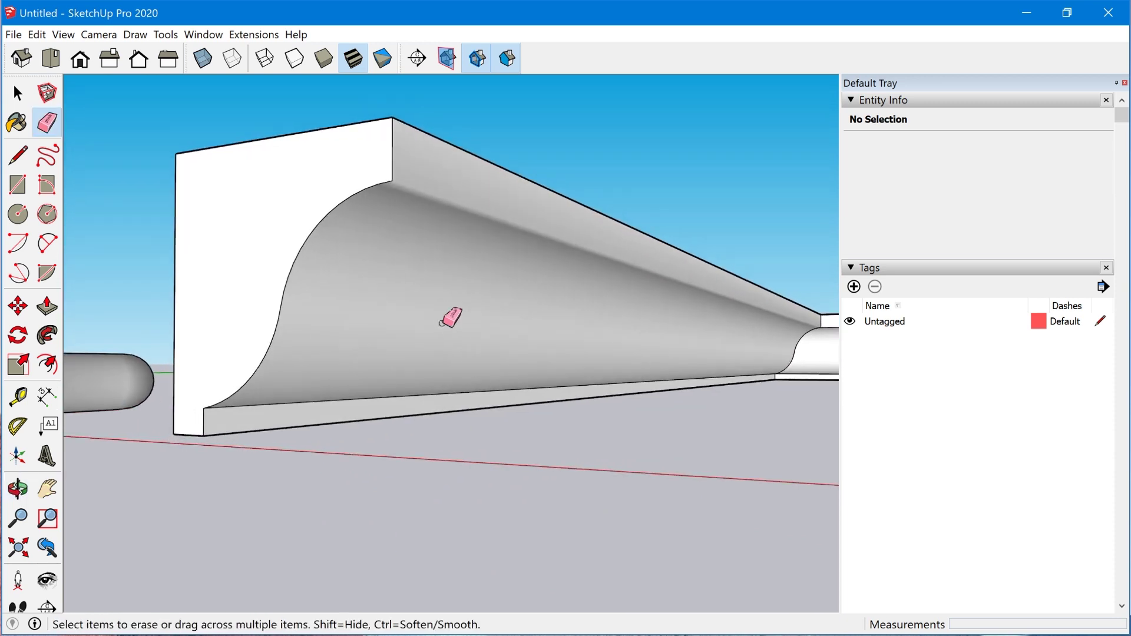
pyautogui.moveTo(472, 301); pyautogui.dragTo(404, 321, button='middle')
pyautogui.scroll(5, 415, 294)
pyautogui.moveTo(482, 356)
pyautogui.mouseDown(button='middle')
pyautogui.moveTo(545, 334)
pyautogui.moveTo(551, 274)
pyautogui.mouseUp(button='middle')
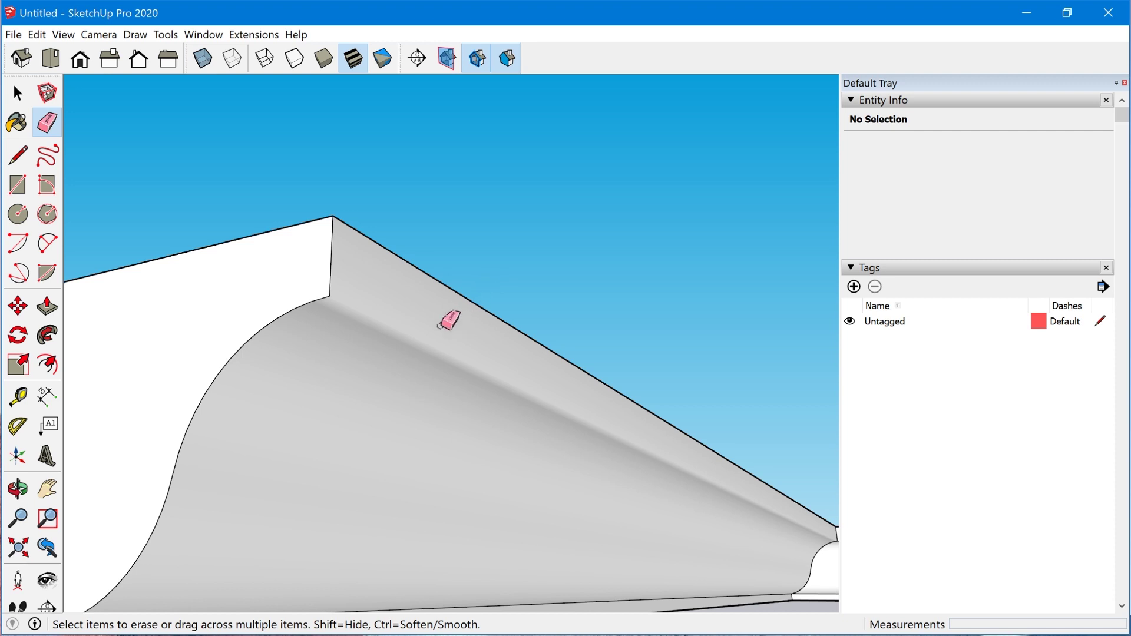
pyautogui.scroll(-5, 307, 357)
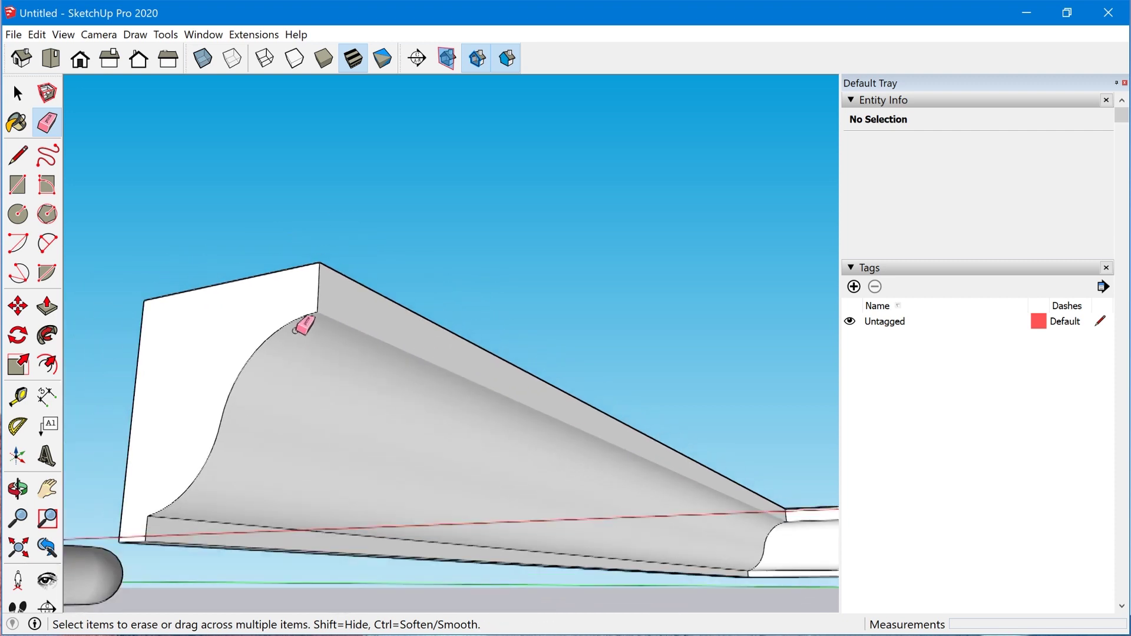
pyautogui.moveTo(343, 340)
pyautogui.mouseDown(button='middle')
pyautogui.moveTo(366, 361)
pyautogui.moveTo(371, 434)
pyautogui.moveTo(379, 348)
pyautogui.mouseUp(button='middle')
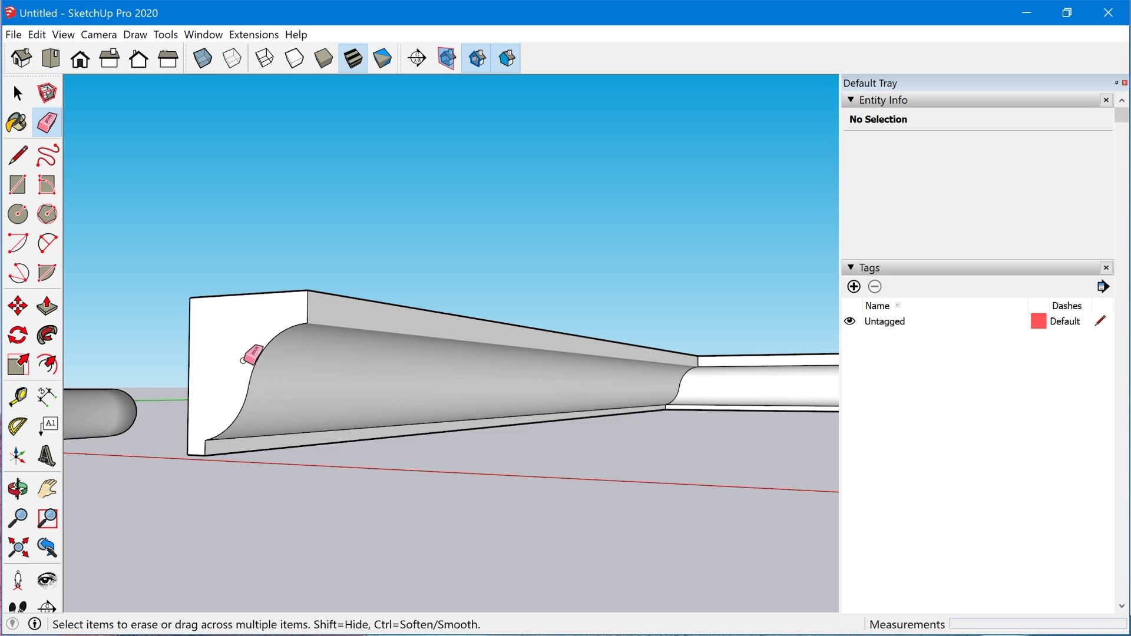
# Select all of the crown molding's connected geometry and lower its Soften Edges angle between normals to 3.2 degrees
pyautogui.scroll(-2, 240, 363)
pyautogui.scroll(-2, 247, 359)
pyautogui.moveTo(250, 361); pyautogui.dragTo(404, 386, button='middle')
pyautogui.press('space')
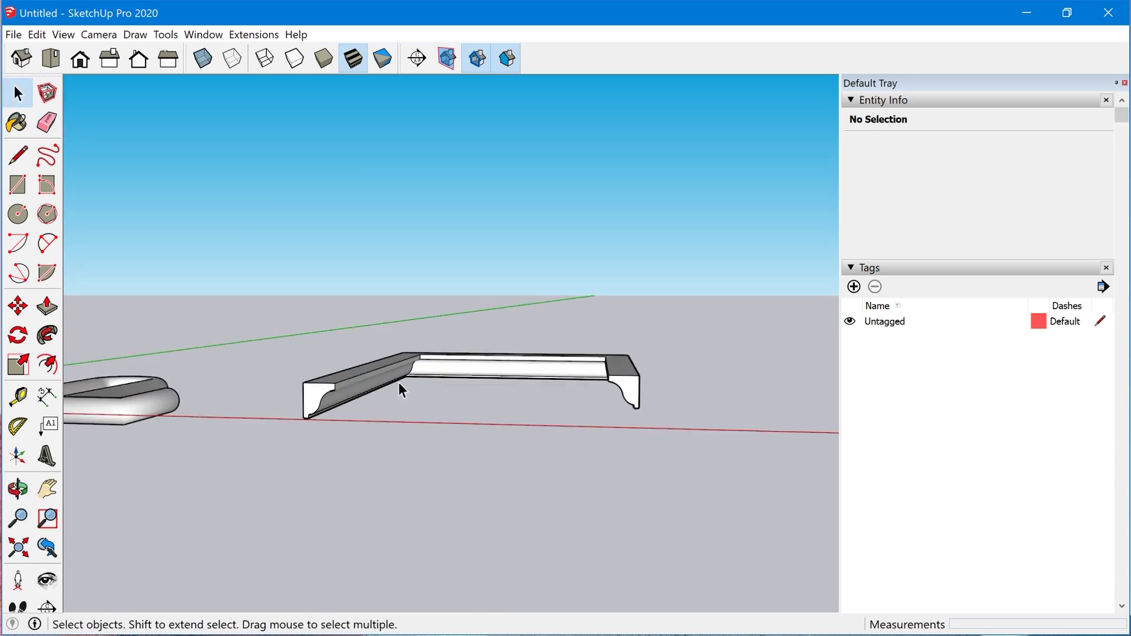
pyautogui.tripleClick(376, 377)
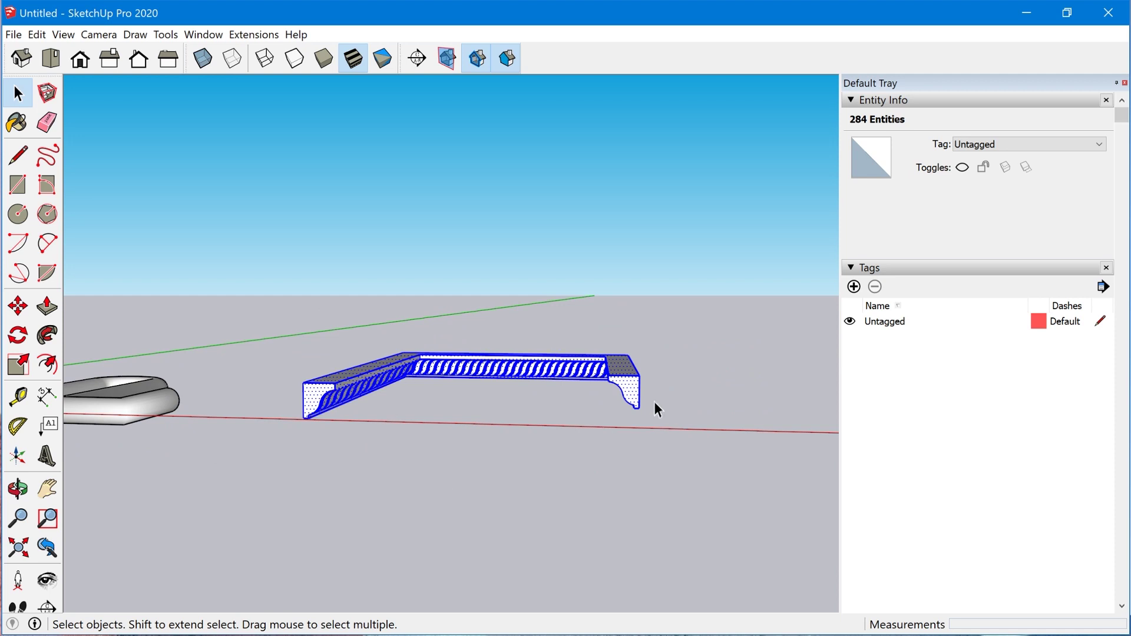
pyautogui.click(852, 268)
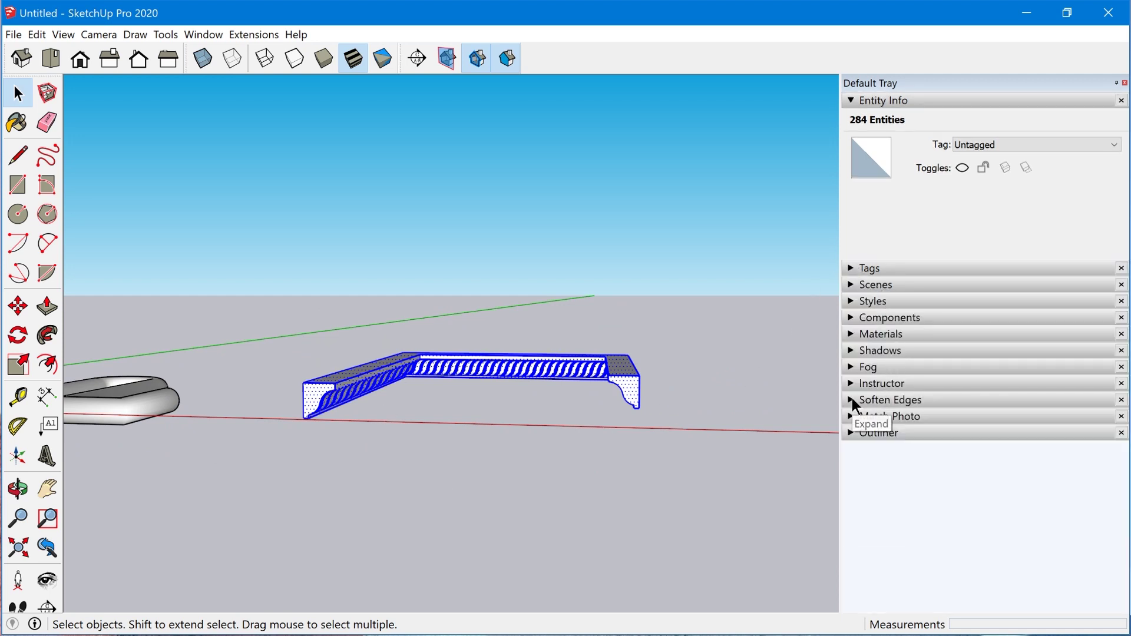
pyautogui.click(877, 400)
pyautogui.moveTo(878, 460)
pyautogui.mouseDown()
pyautogui.moveTo(955, 457)
pyautogui.moveTo(859, 456)
pyautogui.mouseUp()
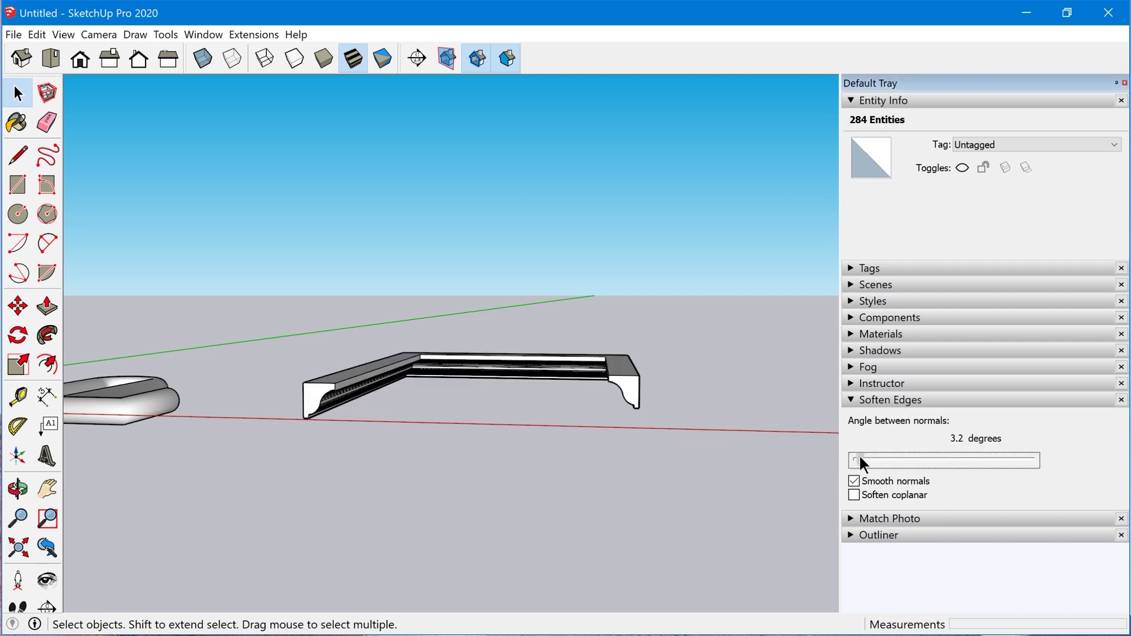
# Raise the molding's Soften Edges angle between normals to 13.7 degrees and clear the selection
pyautogui.scroll(3, 409, 422)
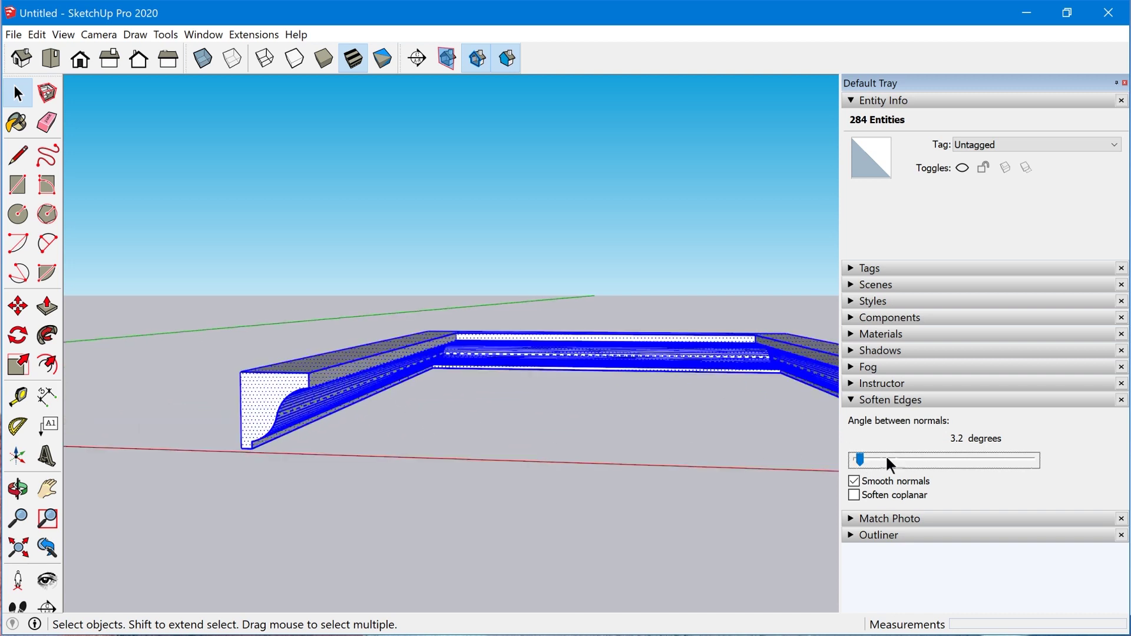
pyautogui.moveTo(861, 460); pyautogui.dragTo(870, 460)
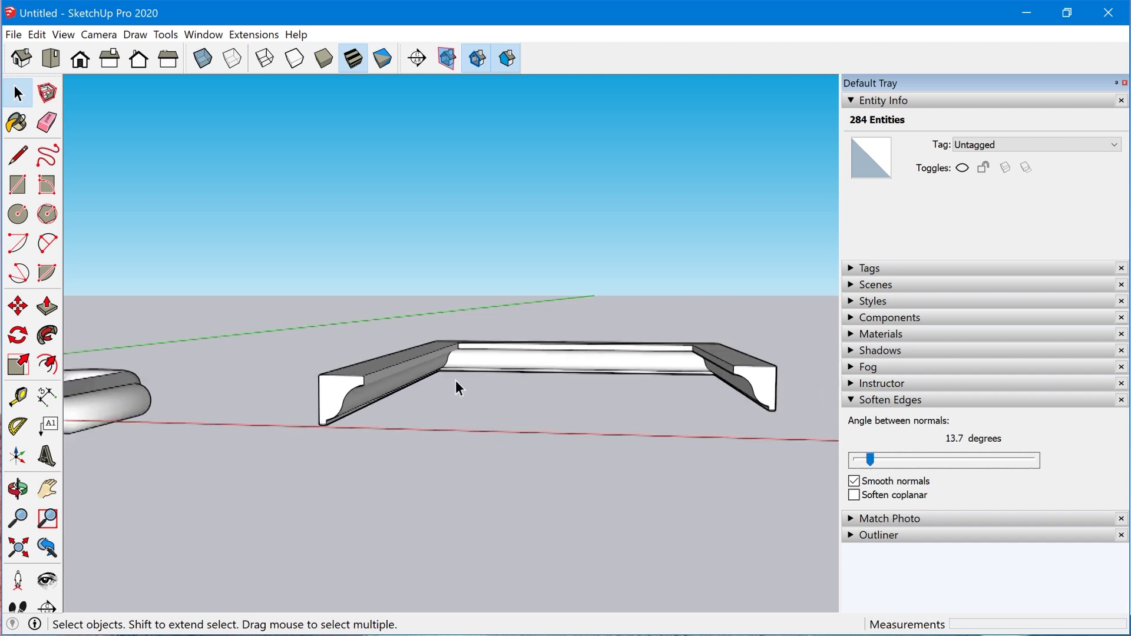
pyautogui.click(518, 417)
# Select all four edges of the zigzag path one after another and check their combined length
pyautogui.click(464, 411)
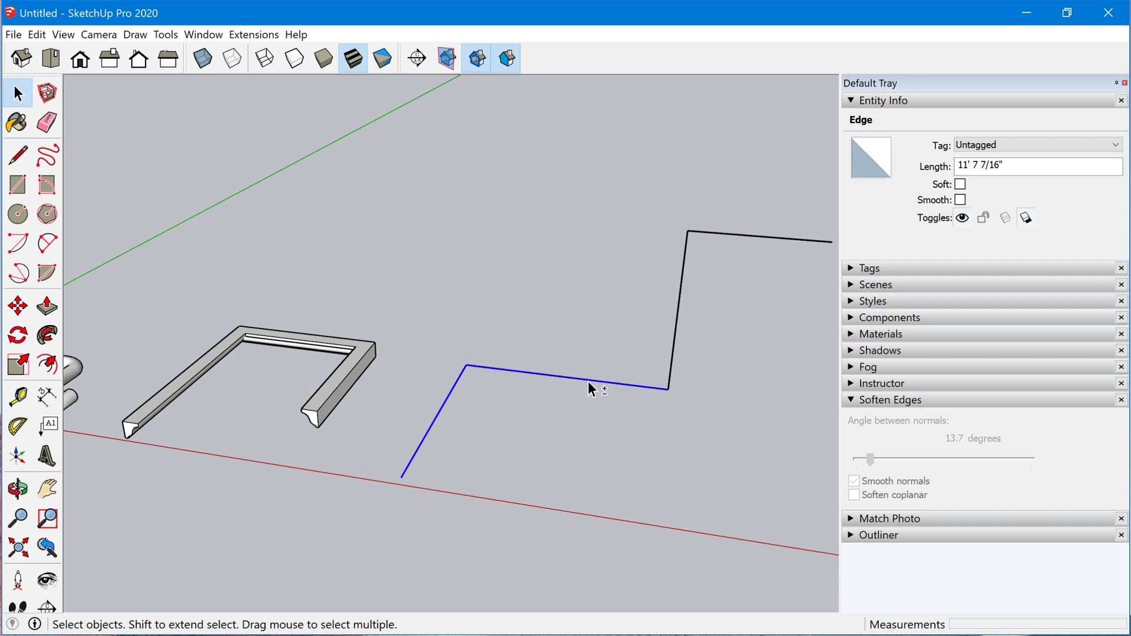
pyautogui.keyDown('shift'); pyautogui.click(676, 350); pyautogui.keyUp('shift')
pyautogui.keyDown('shift'); pyautogui.click(732, 232); pyautogui.keyUp('shift')
pyautogui.scroll(-2, 424, 393)
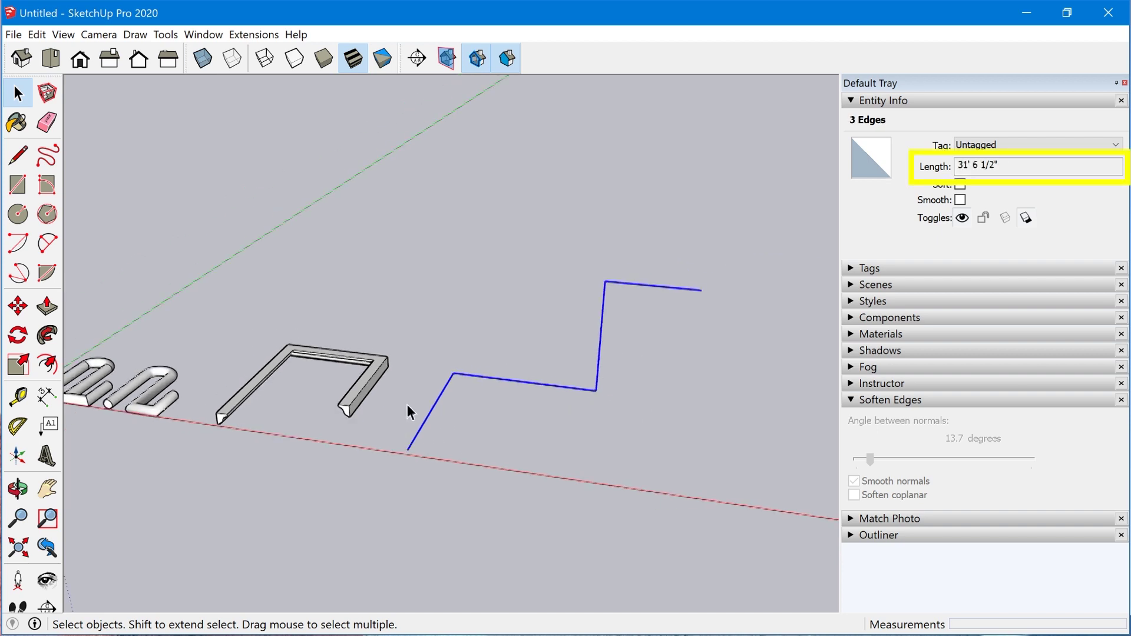
pyautogui.moveTo(619, 450); pyautogui.dragTo(632, 470, button='middle')
pyautogui.moveTo(671, 308); pyautogui.dragTo(271, 297, button='middle')
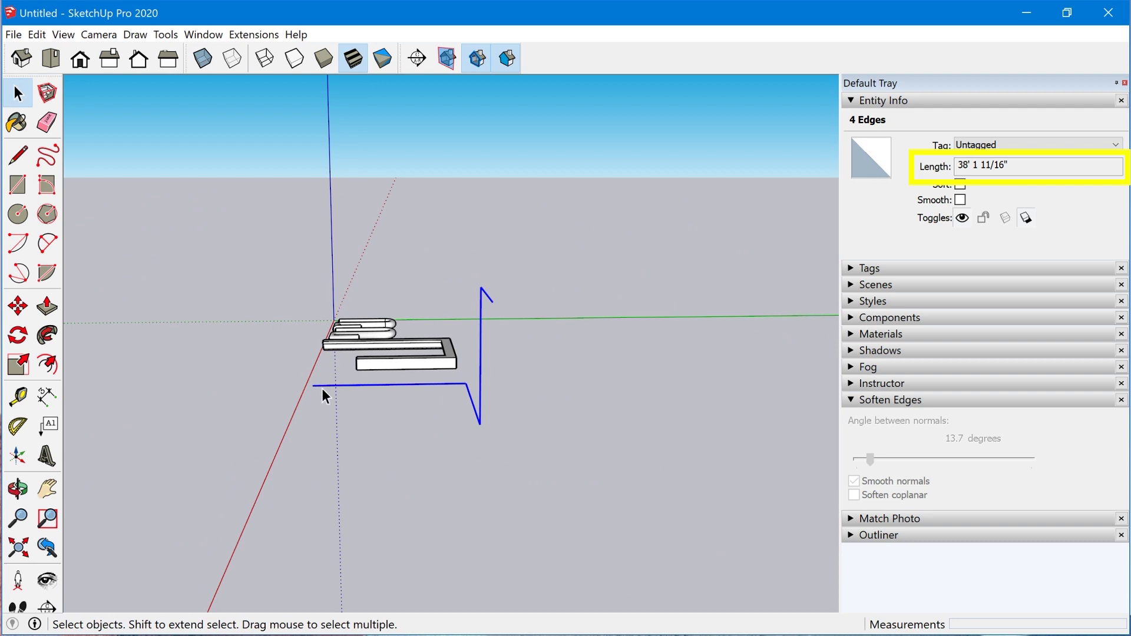
pyautogui.moveTo(412, 427); pyautogui.dragTo(439, 437, button='middle')
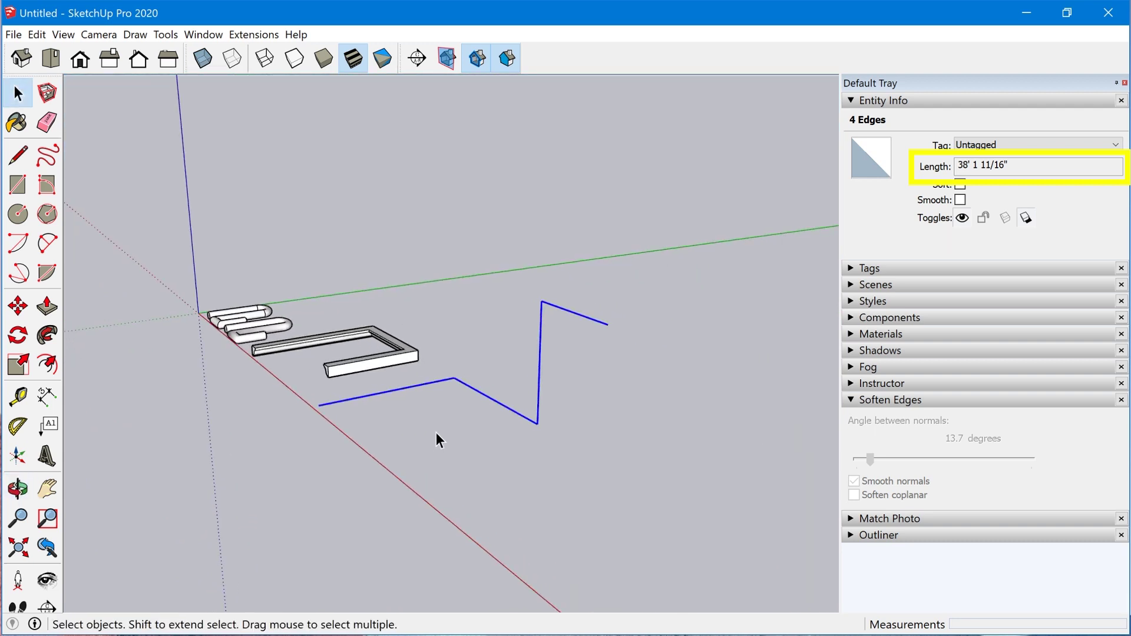
# Weld the four selected zigzag edges into one curve and reselect it to check its segments and total length
pyautogui.rightClick(482, 390)
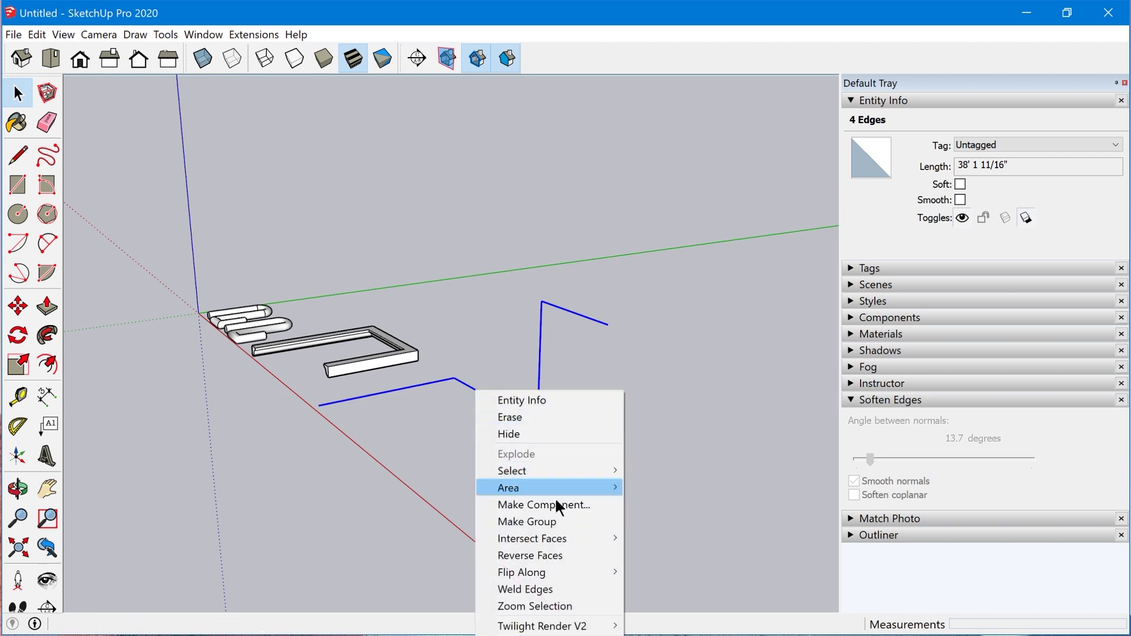
pyautogui.click(551, 586)
pyautogui.moveTo(404, 440); pyautogui.dragTo(611, 497, button='middle')
pyautogui.click(627, 432)
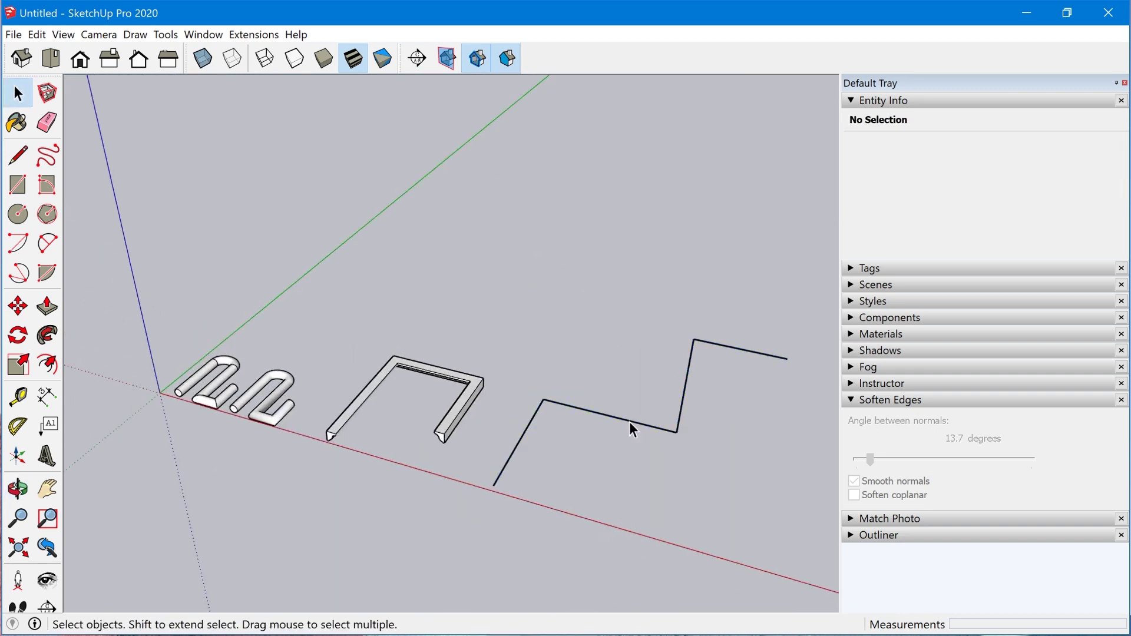
pyautogui.click(630, 421)
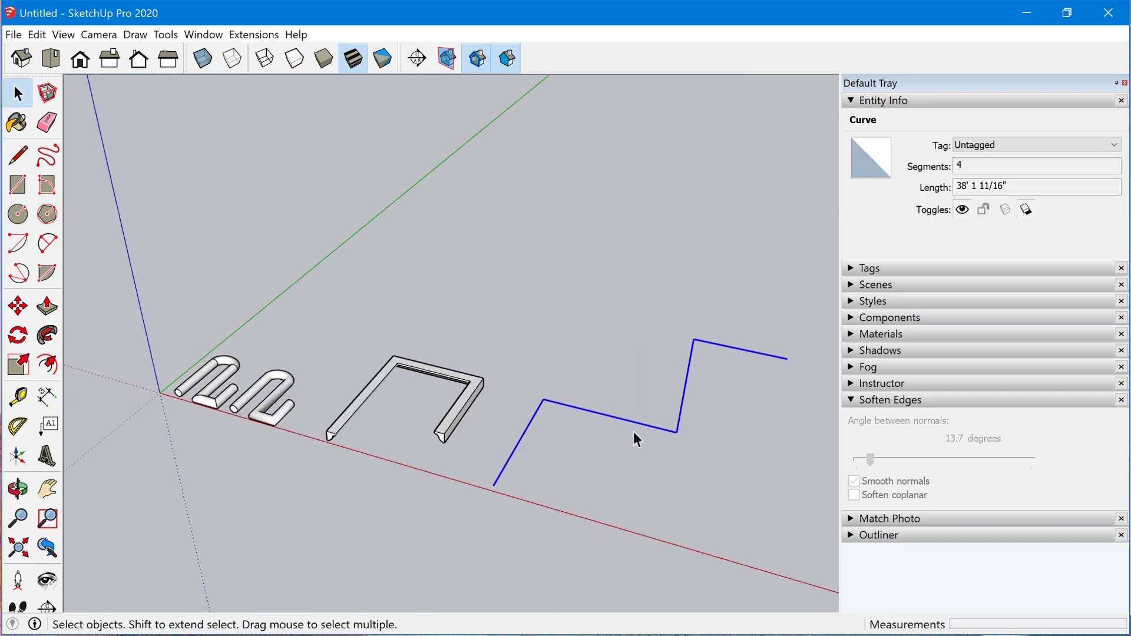
pyautogui.click(638, 441)
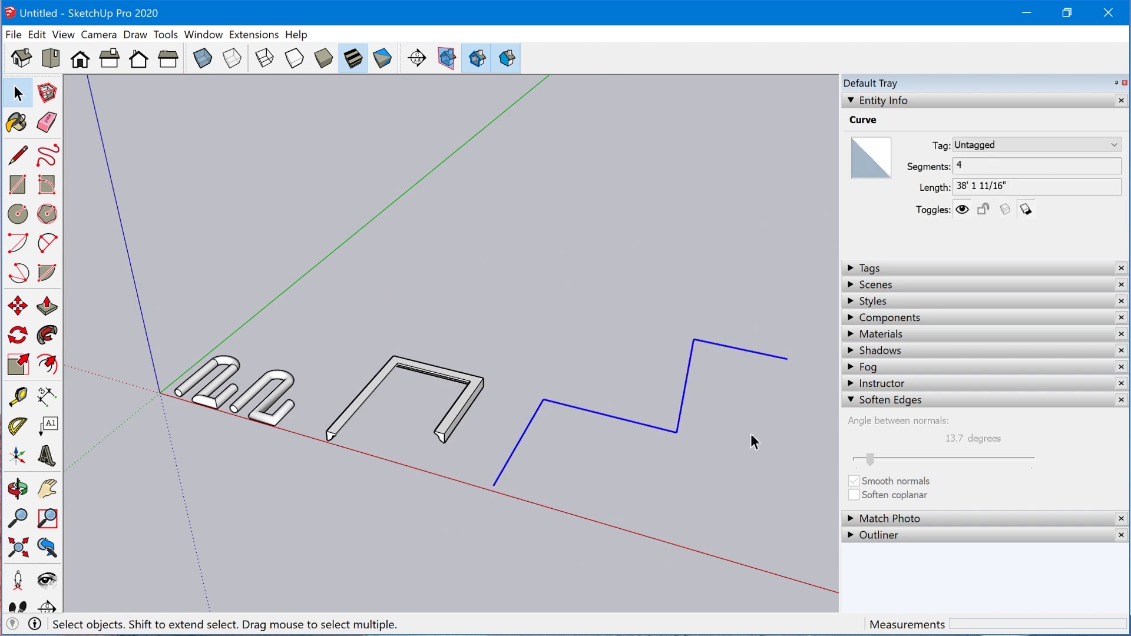